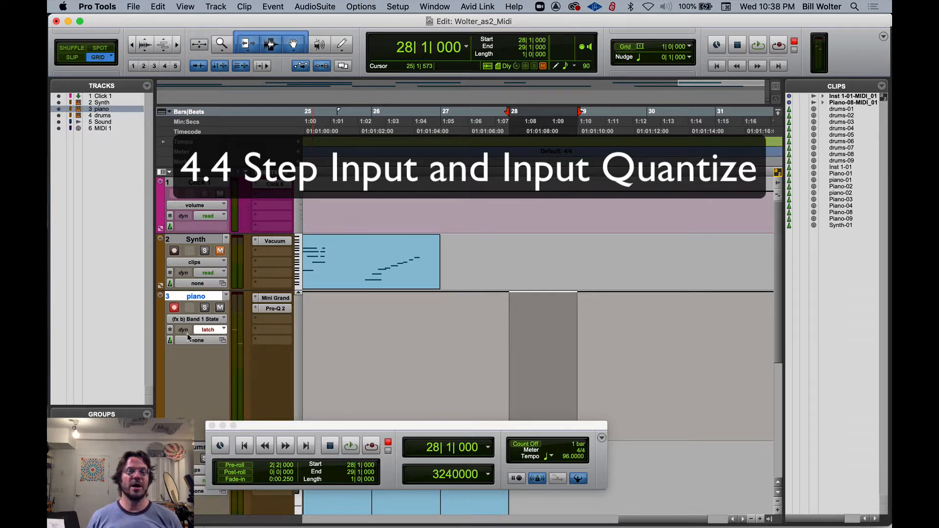
- Switch the piano track's display from plug-in automation to clips
left_click(211, 324)
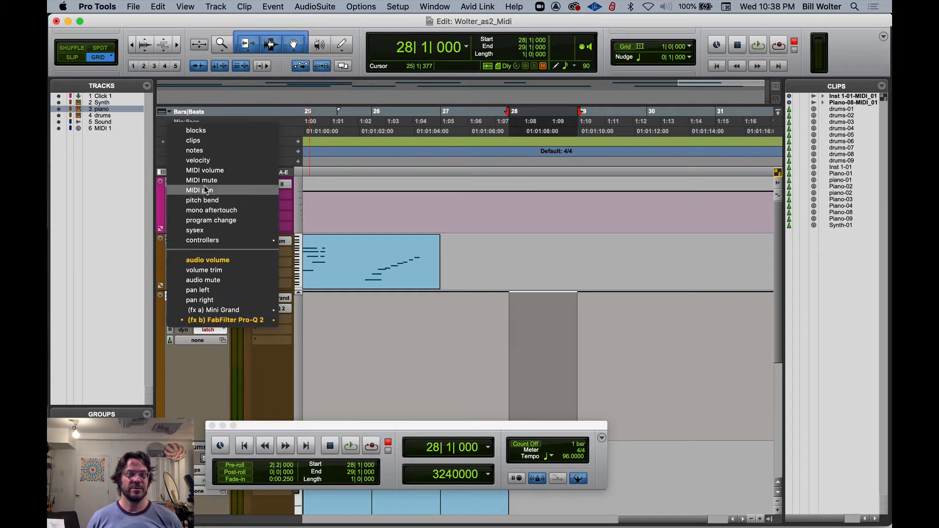
left_click(206, 139)
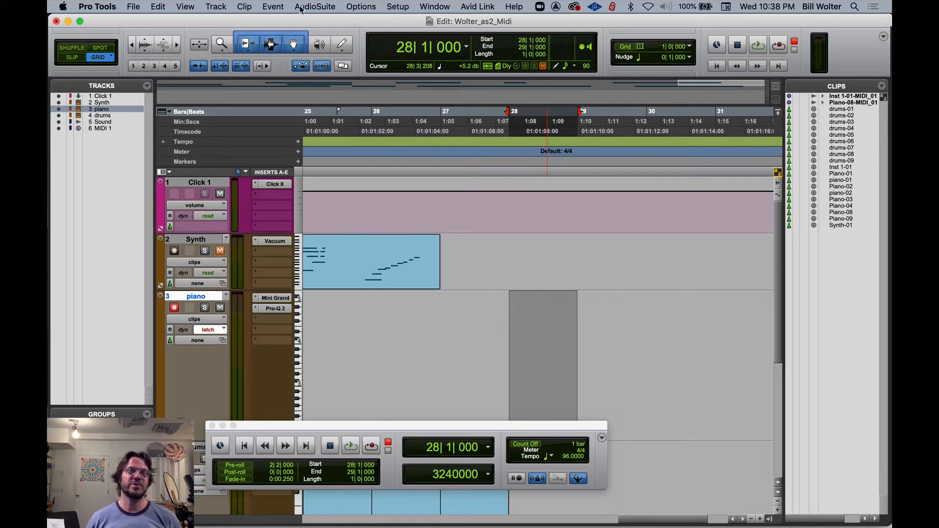
- Open the Step Input event operation for the piano track and move its window clear of the bar 28 selection
left_click(274, 7)
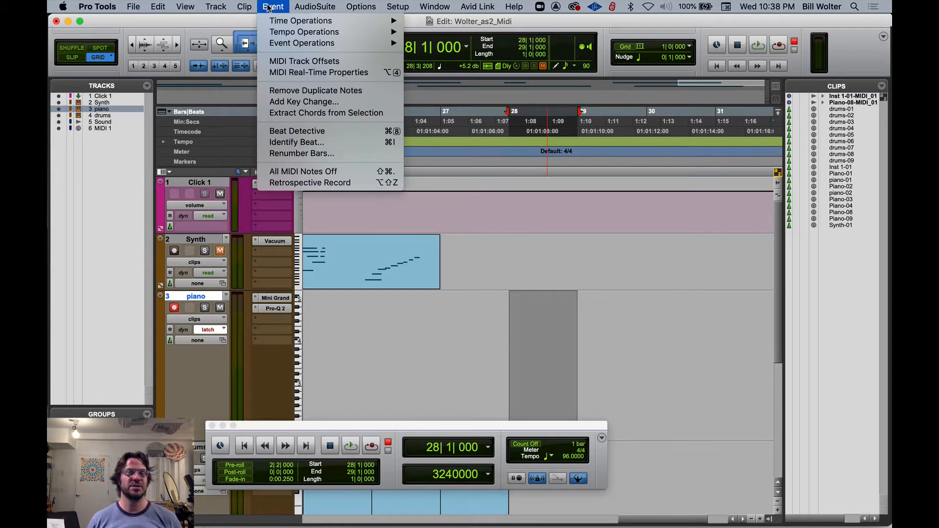
left_click(269, 7)
left_click(270, 7)
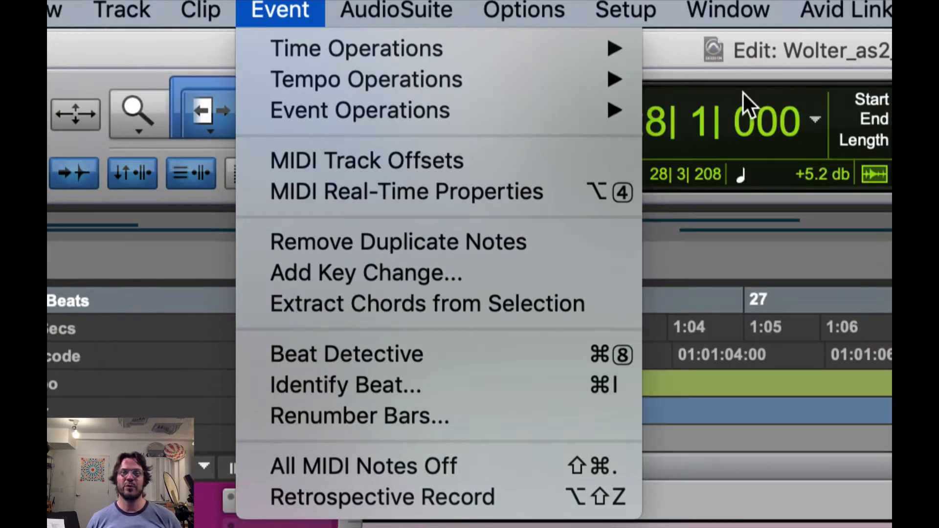
mouse_move(619, 117)
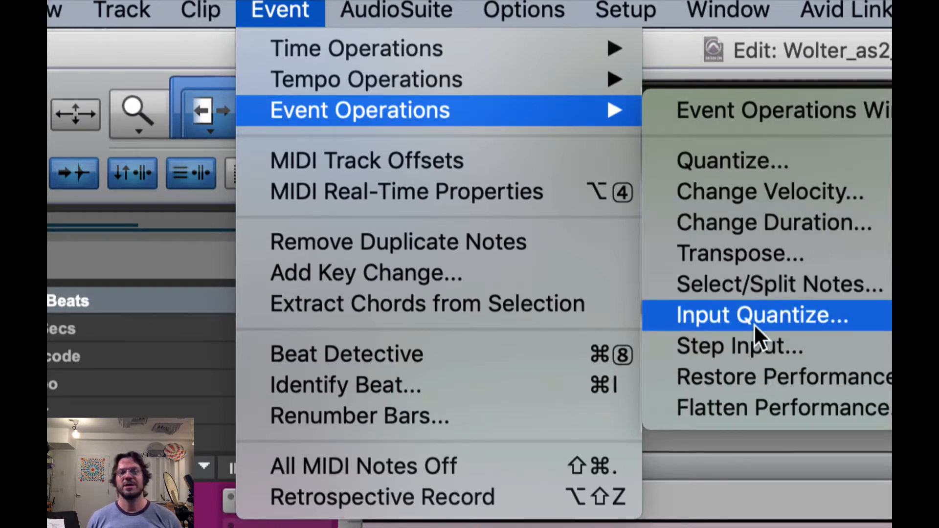
left_click(753, 345)
left_click(583, 300)
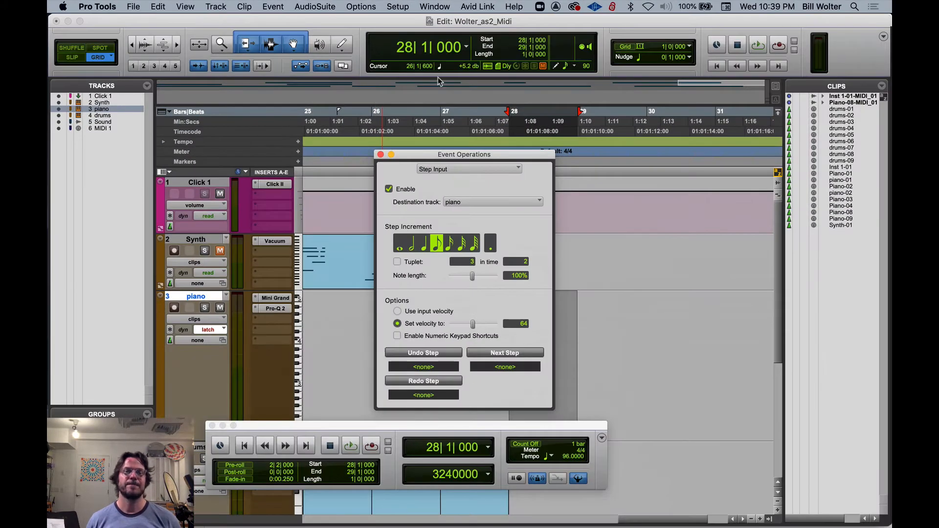
left_click_drag(472, 159, 399, 153)
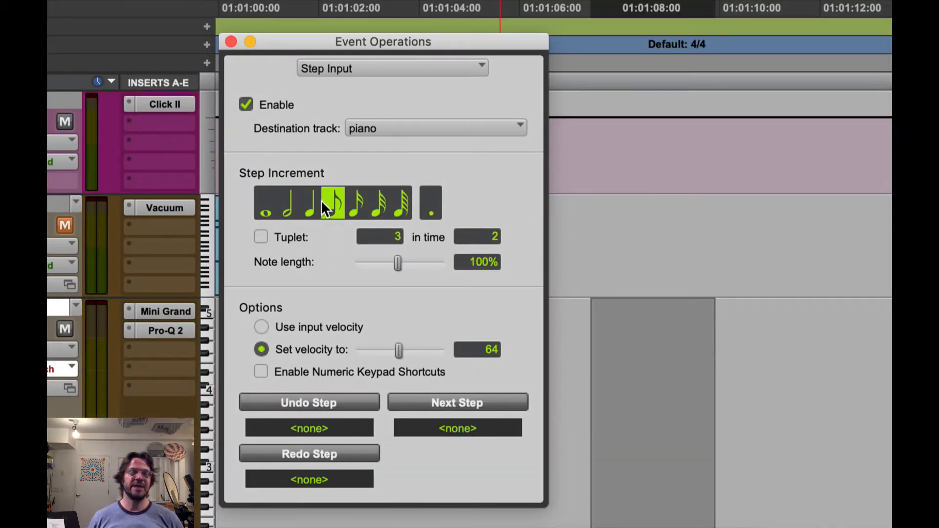
- Enable numeric keypad shortcuts for Step Input and cycle through note values to a quarter-note increment with Tuplet on
left_click(330, 370)
key("1")
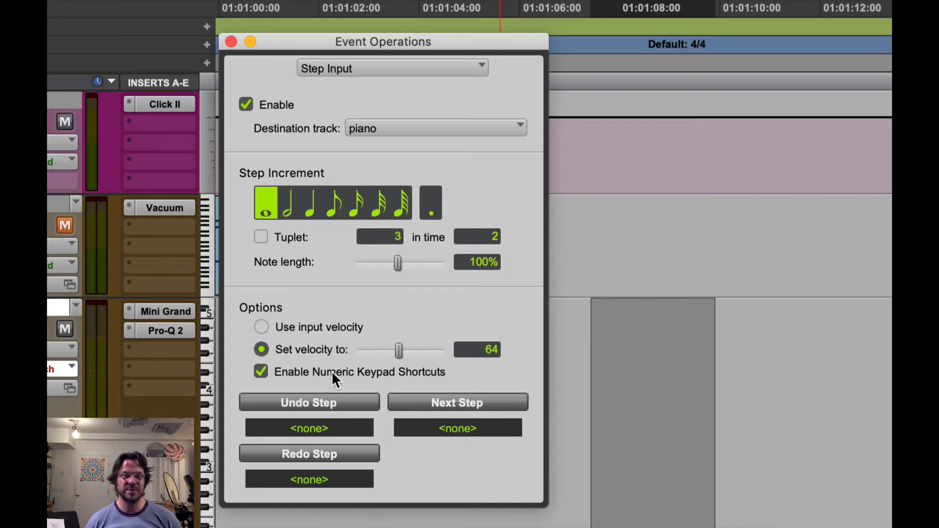
key("2")
key("3")
key("4")
key("6")
key("4")
key("6")
key("4")
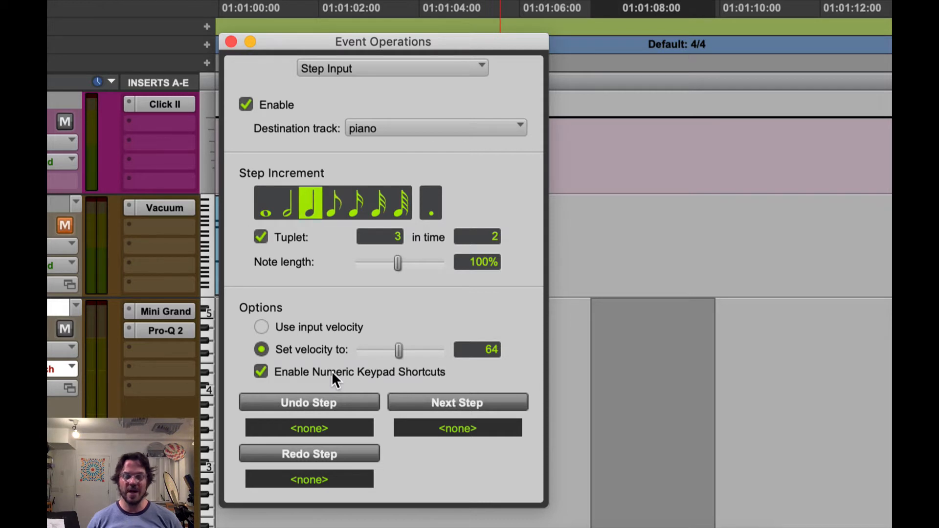
- Try further note values for the step increment, including a half note with Tuplet on
key("2")
key("7")
key("6")
key("4")
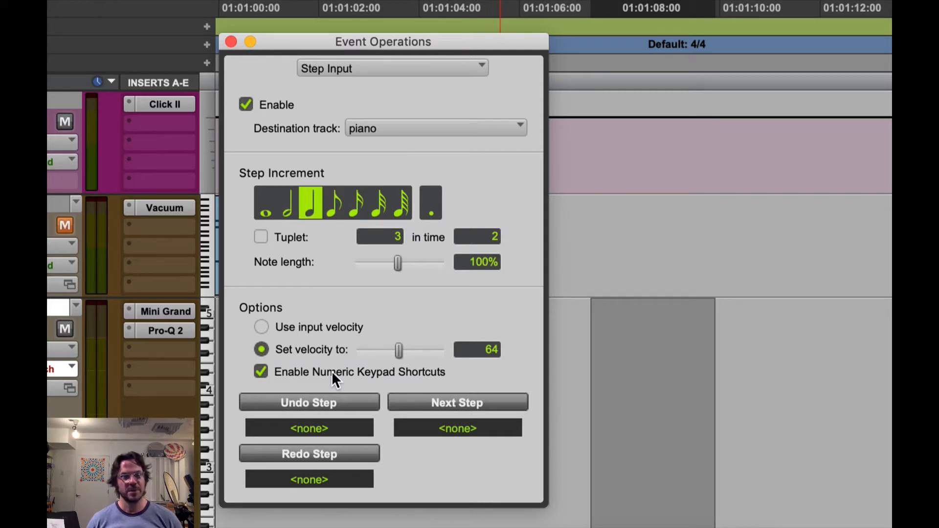
key("8")
key("1")
key("2")
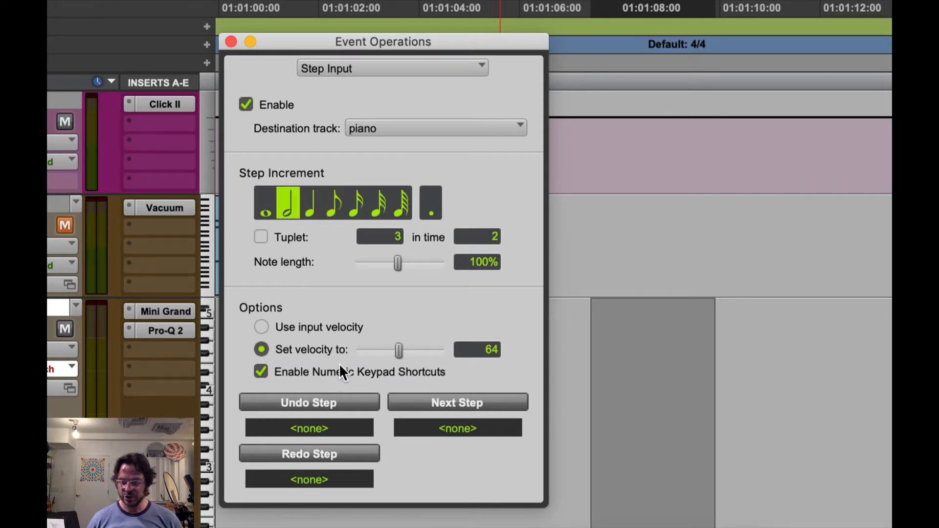
key("7")
key("7")
key("7")
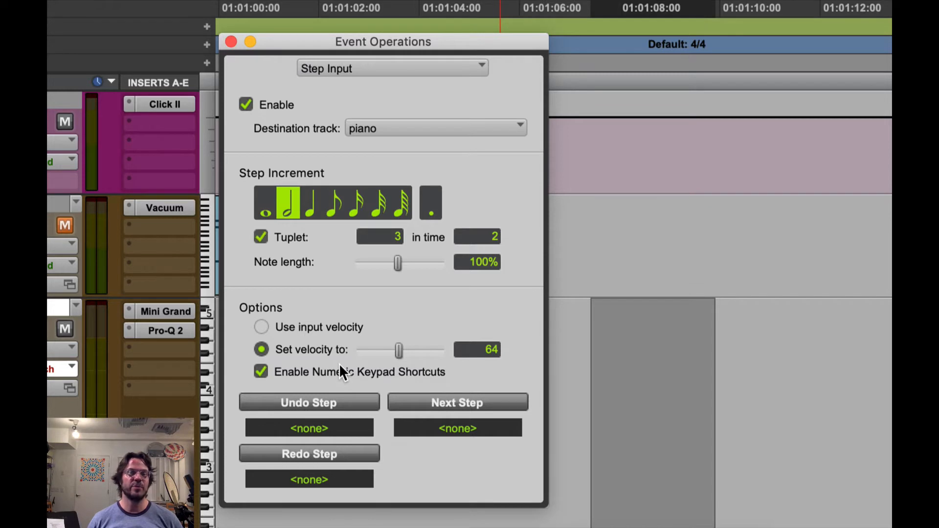
- Turn Tuplet off and try sixteenth- and eighth-note step increments before returning to a quarter note
key("7")
key("4")
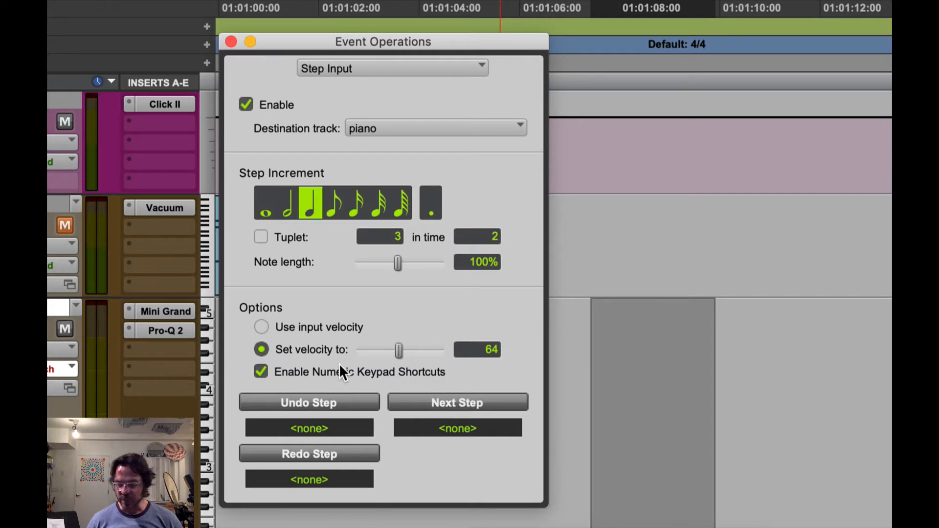
key("8")
key("6")
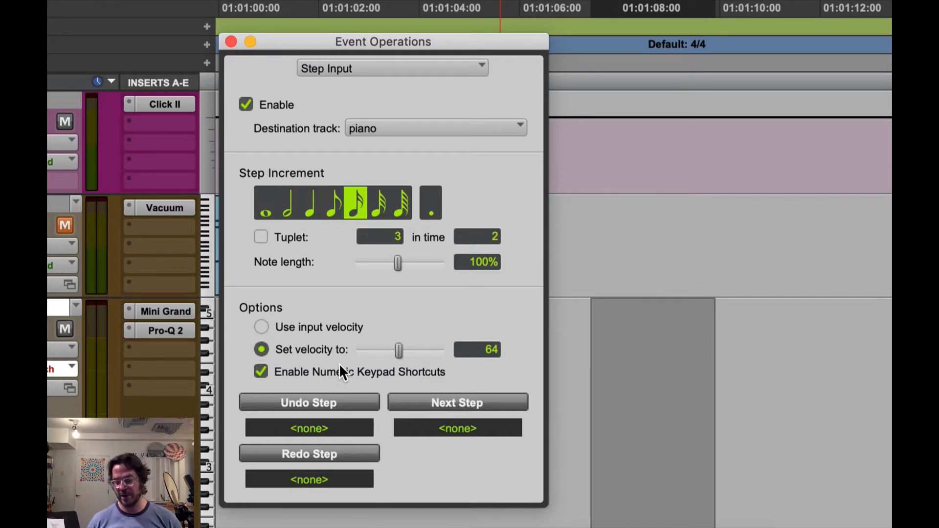
key("8")
key("7")
key("7")
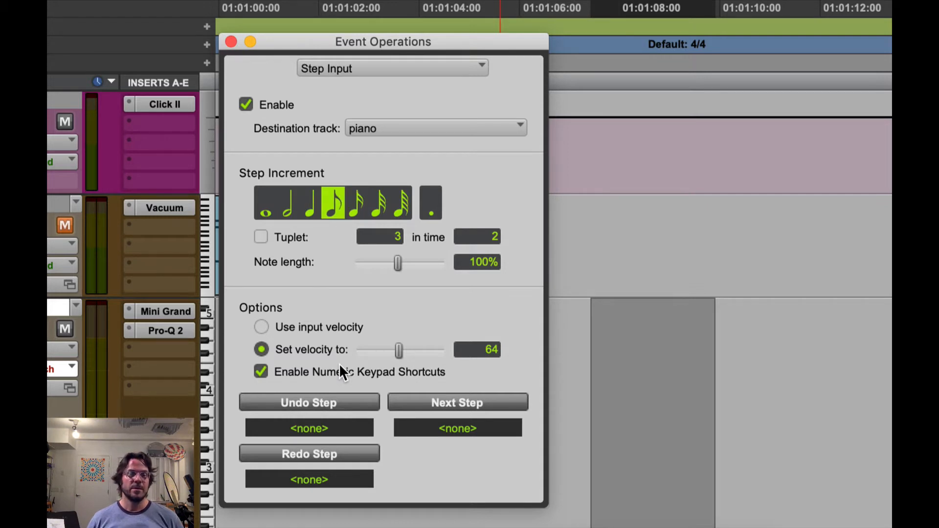
key("4")
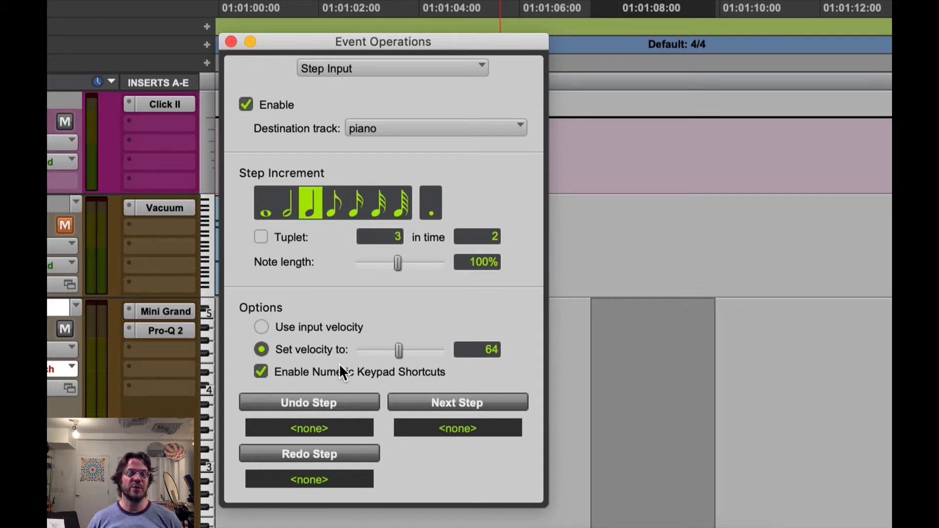
key("8")
key("4")
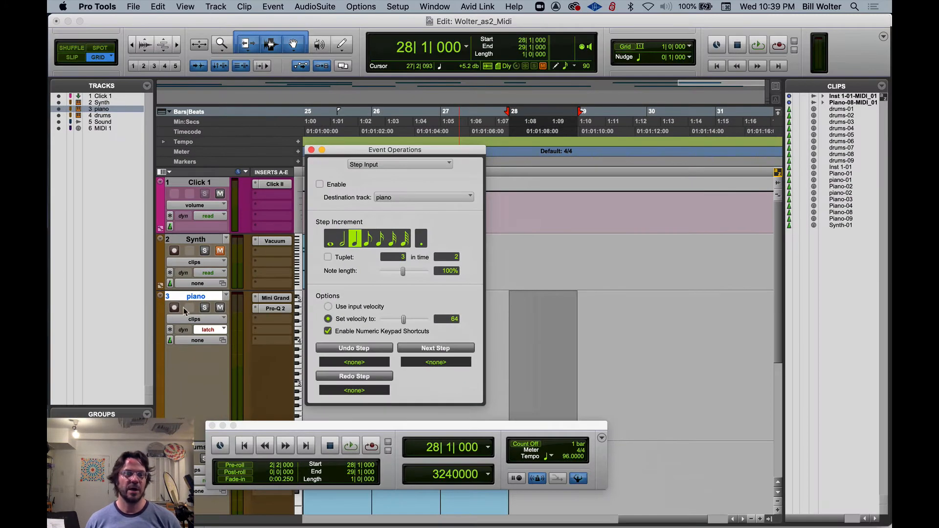
- Set the step increment to a sixteenth note and step-enter a run of notes on the piano track from bar 28
left_click(174, 308)
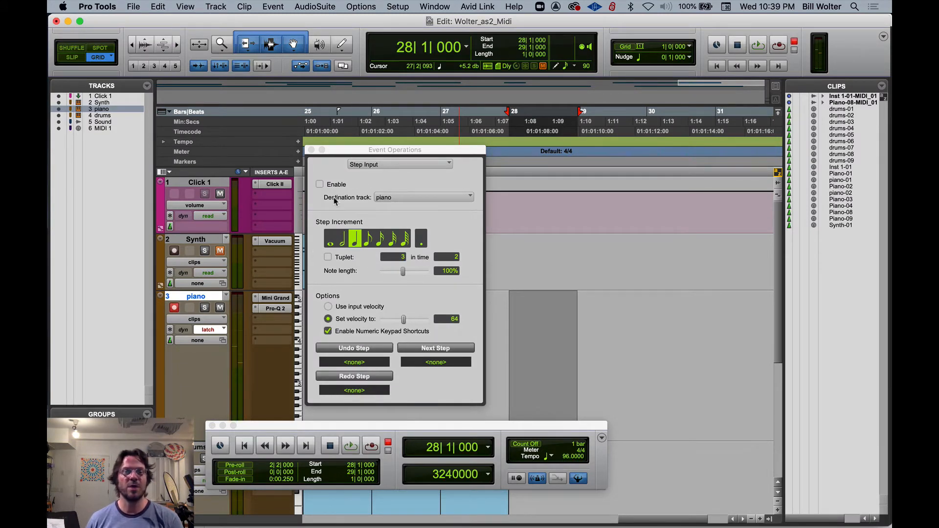
left_click(369, 243)
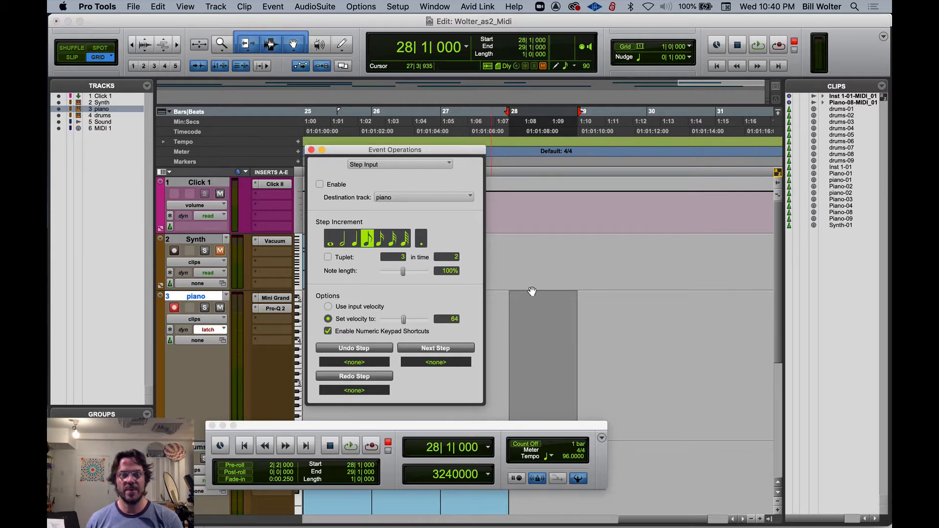
left_click(381, 240)
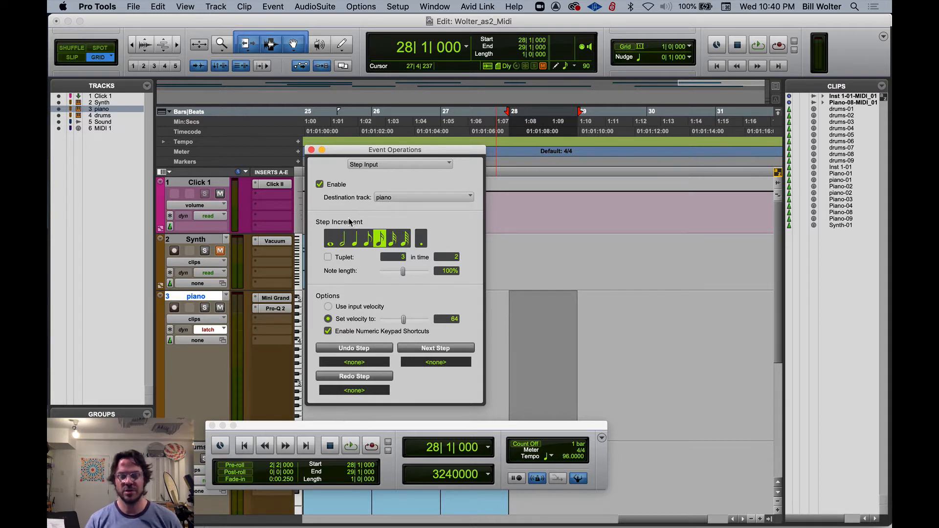
left_click(320, 184)
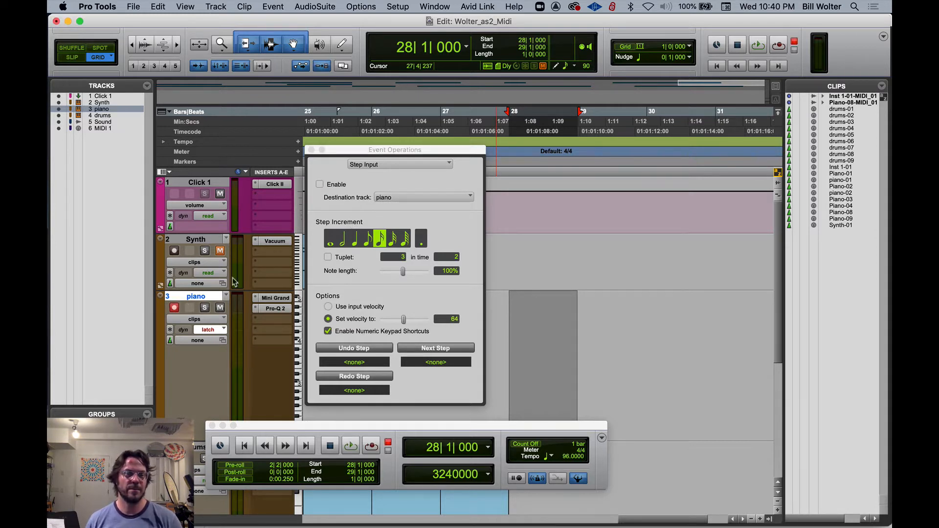
left_click_drag(347, 151, 347, 151)
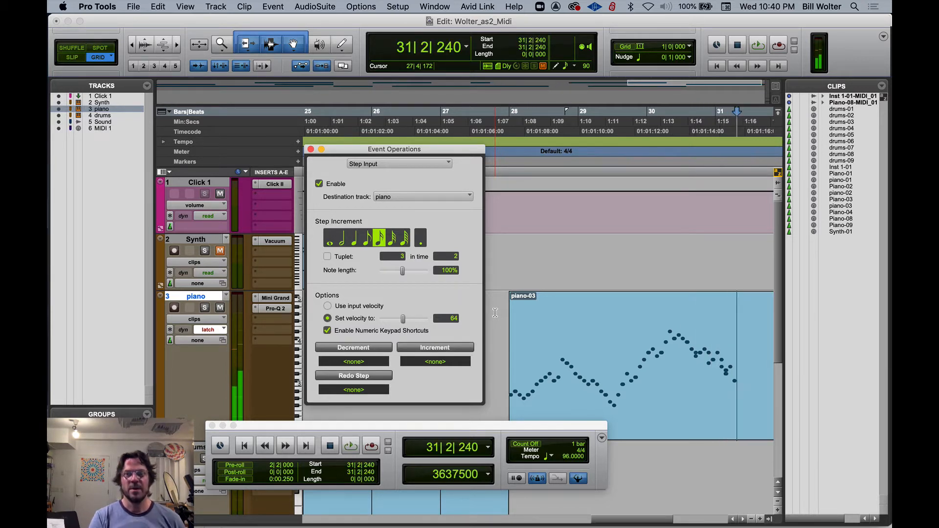
- Play back the step-entered piano clip from bar 28 and stop
left_click(514, 248)
key("space")
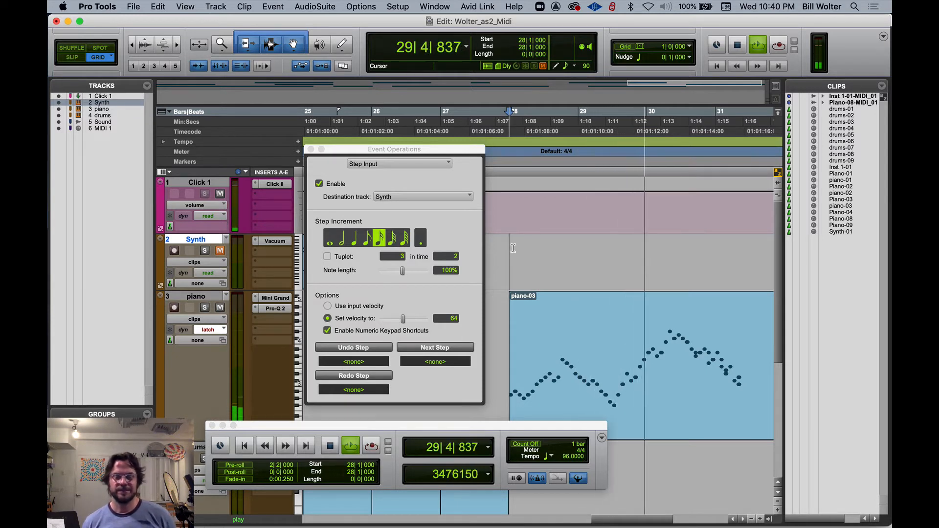
key("space")
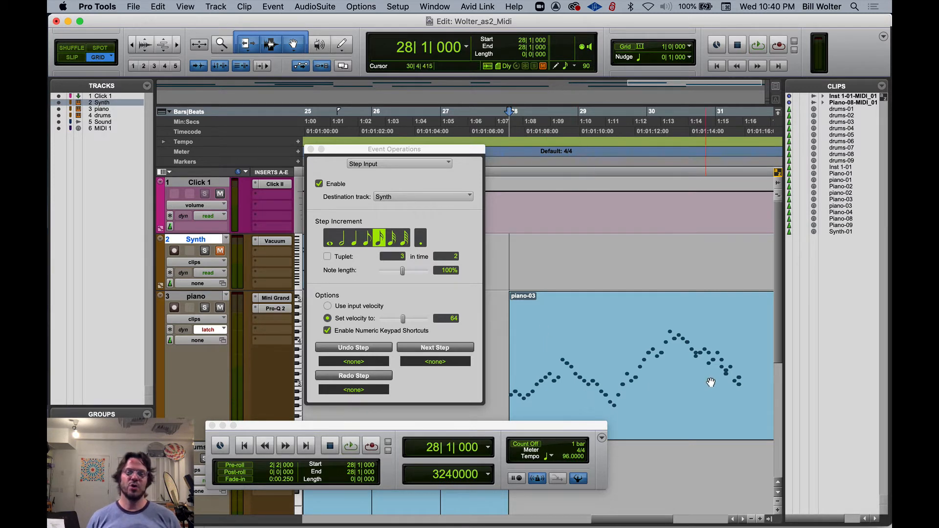
- Place the edit cursor at bar 32 on the piano track and open that track in the MIDI Editor
left_click(748, 317)
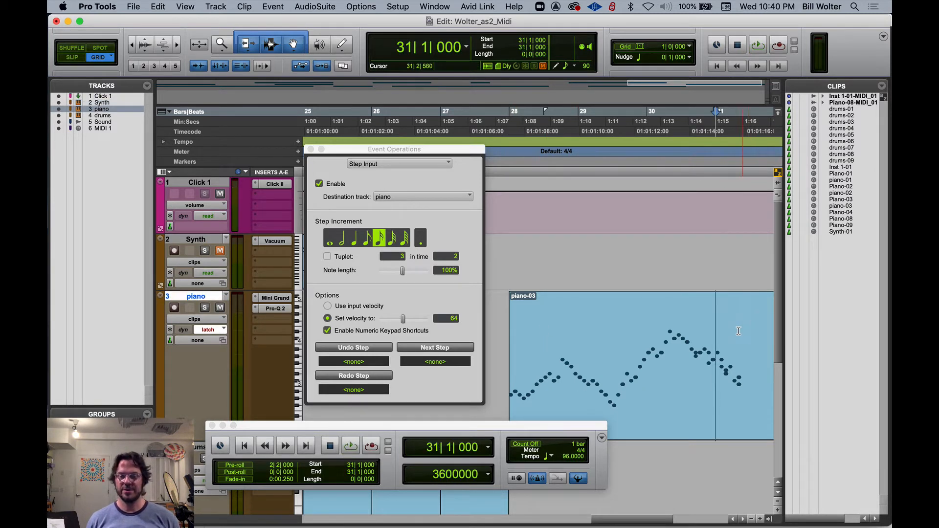
scroll(739, 331, "right", 5)
left_click(622, 337)
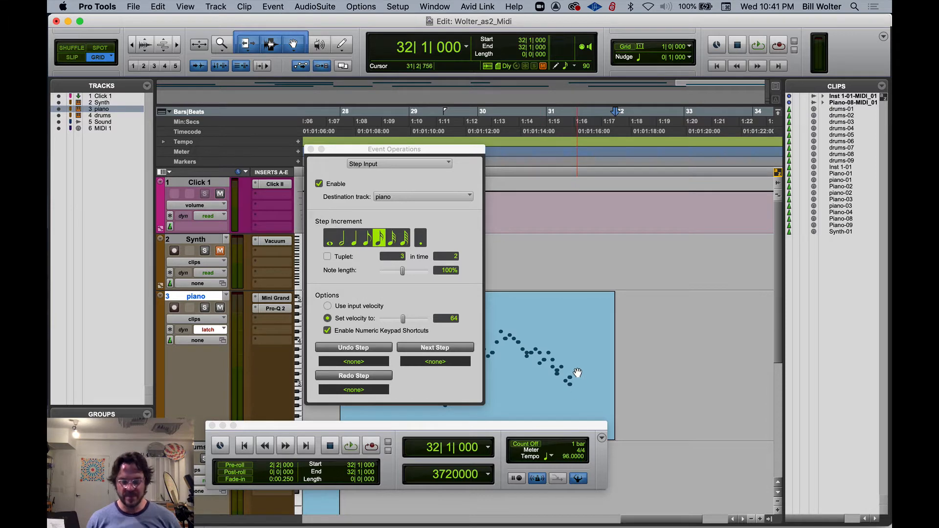
key("super+shift+2")
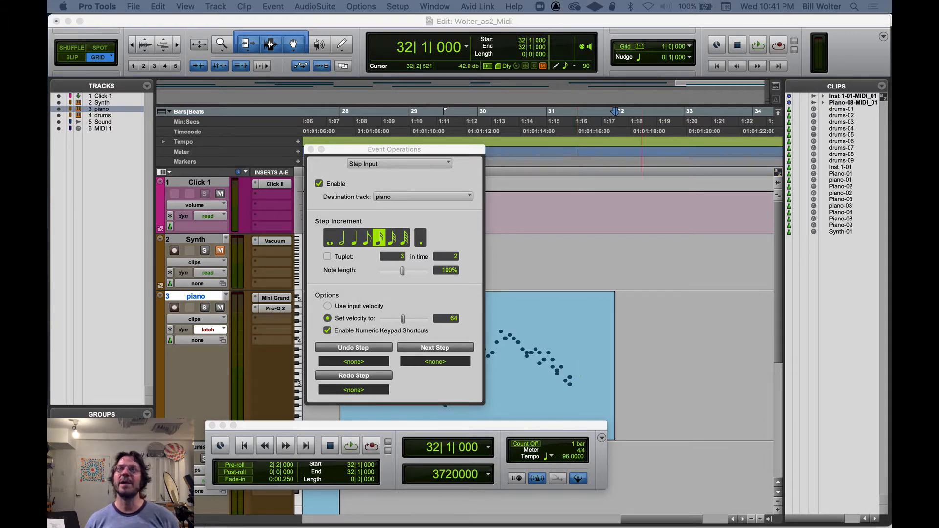
left_click_drag(651, 1, 320, 31)
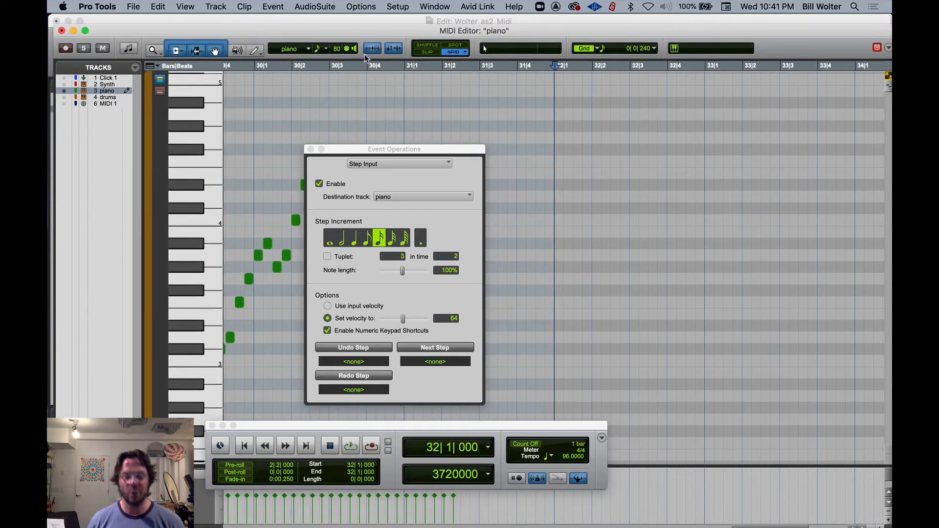
- Try several step increments, choose a whole note, and advance the step position to bar 33
key("KP_2")
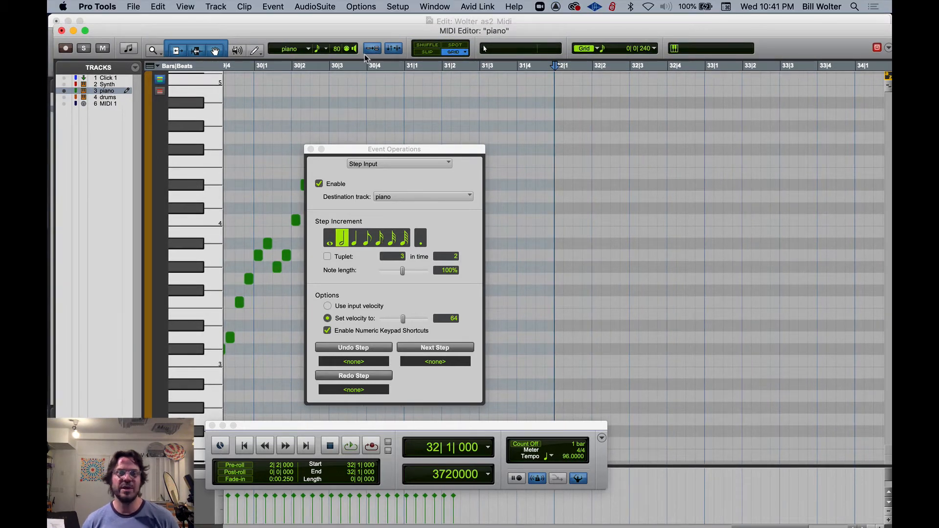
key("KP_1")
key("KP_4")
key("KP_6")
key("KP_4")
key("KP_5")
key("KP_2")
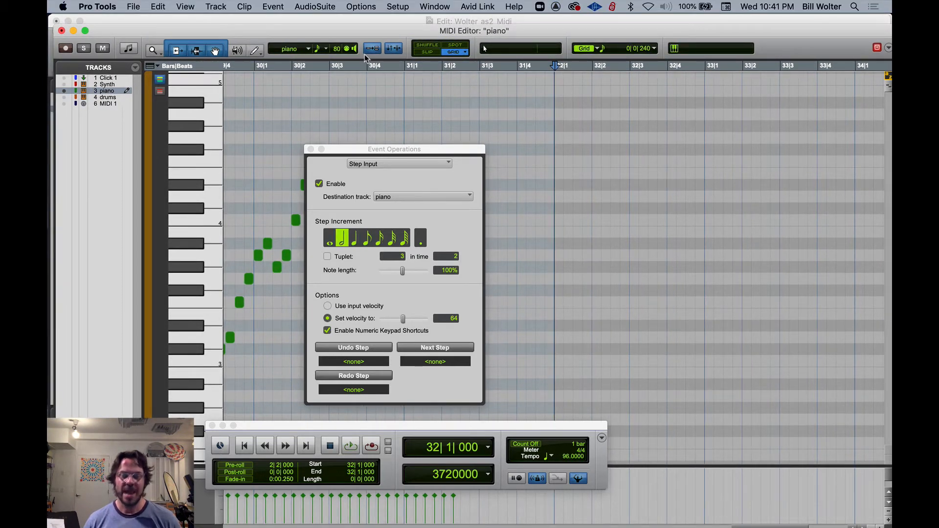
key("KP_1")
key("KP_Enter")
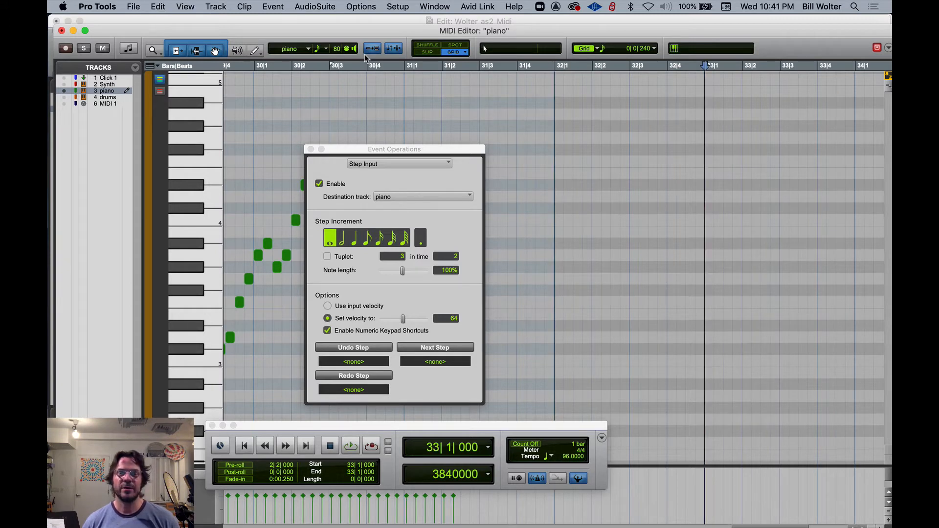
key("KP_Enter")
key("KP_Subtract")
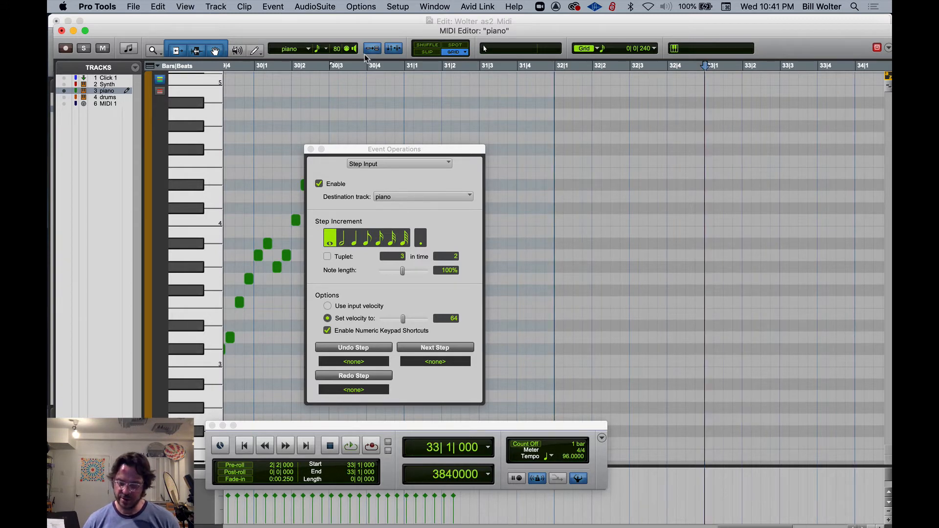
- Set the step increment to a sixteenth note and advance the step position to 33|2|720
key("KP_6")
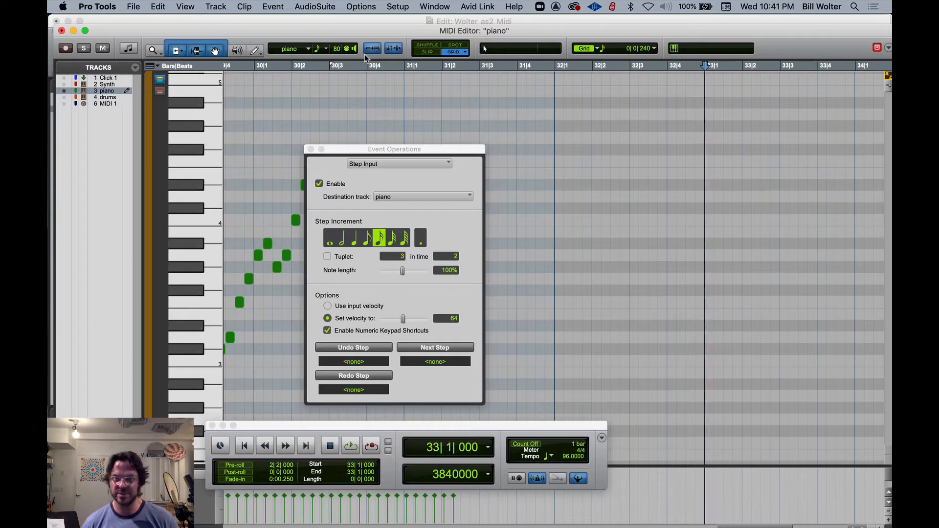
key("KP_Enter")
key("KP_Enter")
key("KP_Enter")
key("KP_Enter")
key("KP_Enter")
key("KP_Enter")
key("KP_Enter")
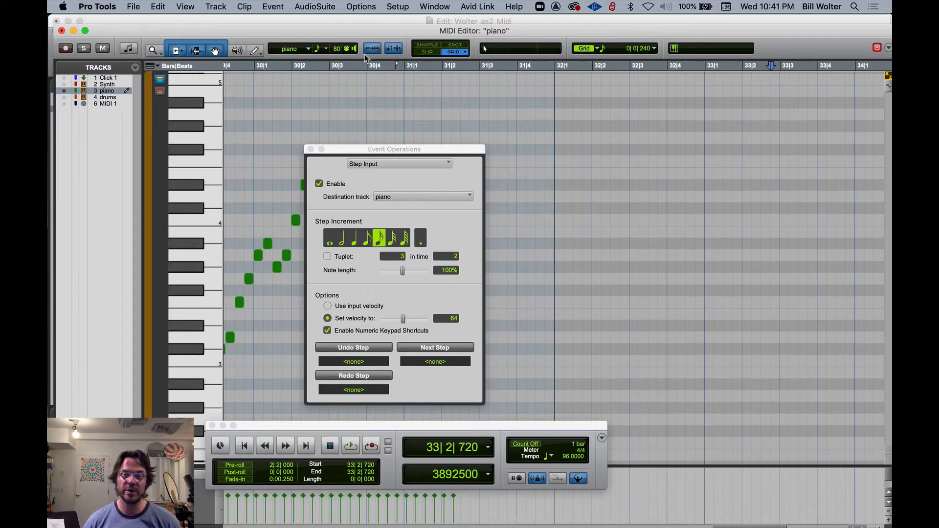
- Undo step-input steps on the piano track back to 31|1|720
key("KP_Subtract")
key("KP_Subtract")
key("KP_Subtract")
key("KP_Subtract")
key("KP_Subtract")
key("KP_Subtract")
key("KP_Subtract")
key("KP_Subtract")
key("KP_Subtract")
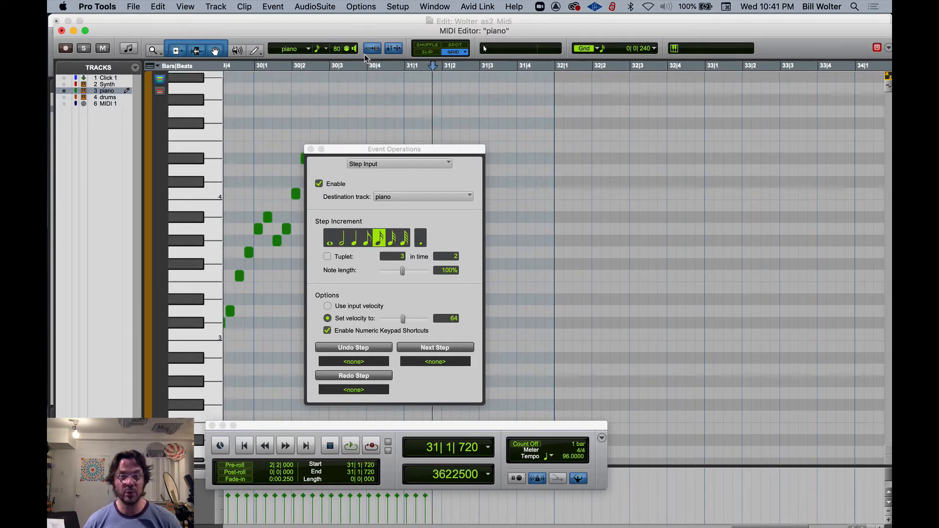
- Advance the step-input position on the piano track to 31|4|000
key("KP_Enter")
key("KP_Enter")
key("KP_Enter")
key("KP_Enter")
key("KP_Enter")
key("KP_Enter")
key("KP_Enter")
key("KP_Enter")
key("KP_Enter")
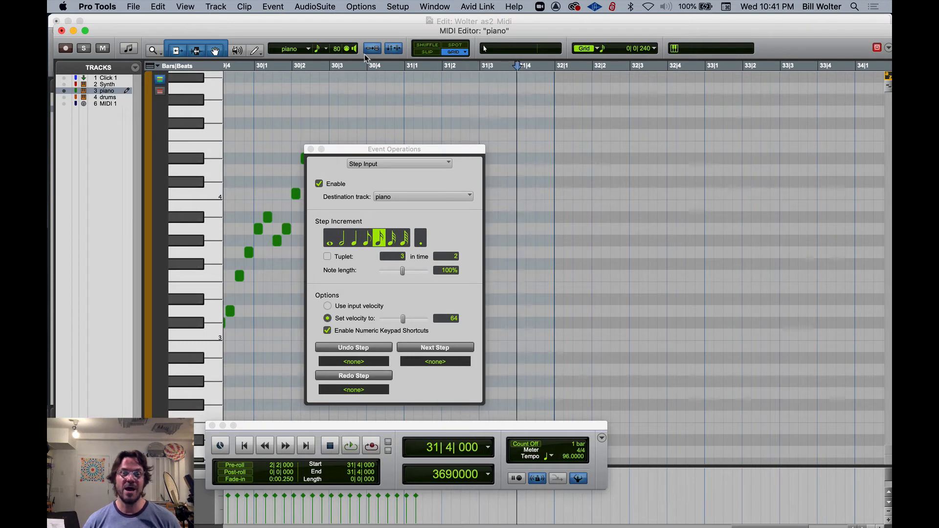
- Step-enter three-note sixteenth chords at 31|4|000, 31|4|720 and 32|1|480 on the piano track, skipping empty steps between them
key("KP_Subtract")
key("KP_Enter")
key("KP_Enter")
key("KP_Subtract")
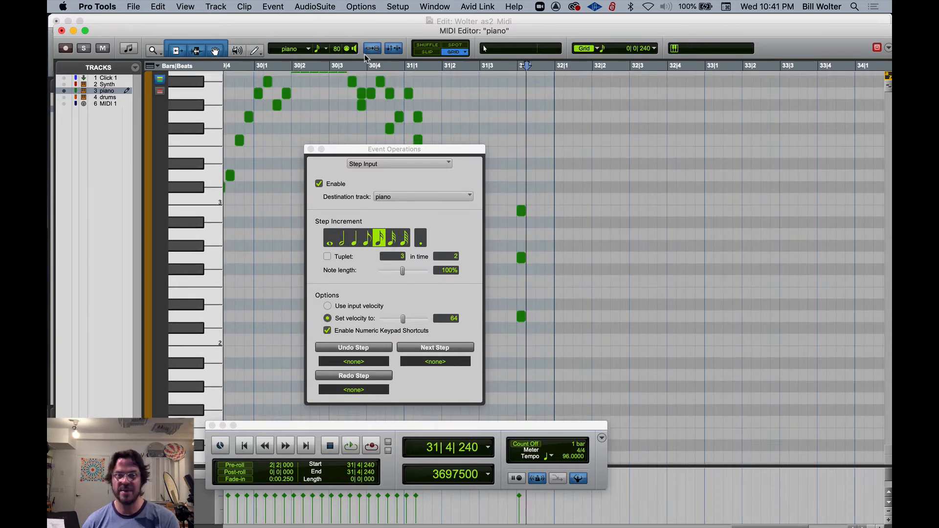
key("KP_Enter")
key("KP_Enter")
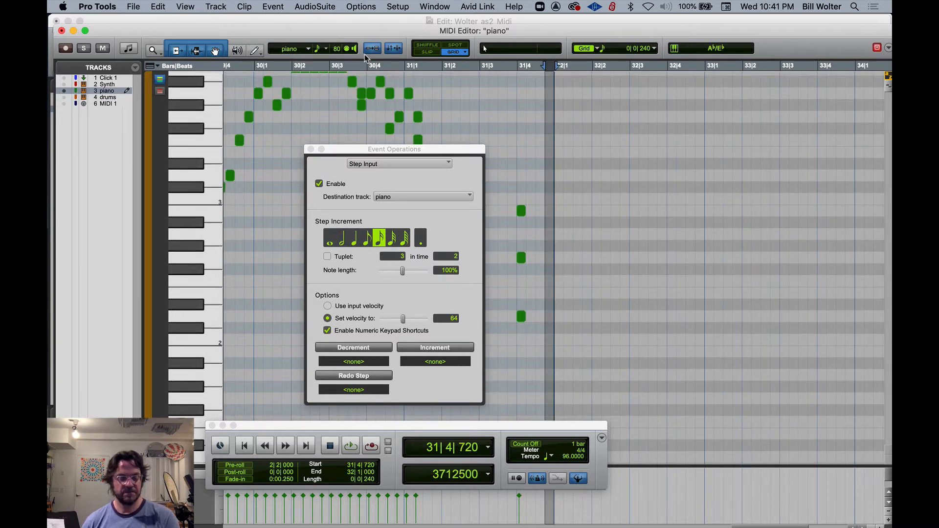
key("KP_Enter")
key("KP_Enter")
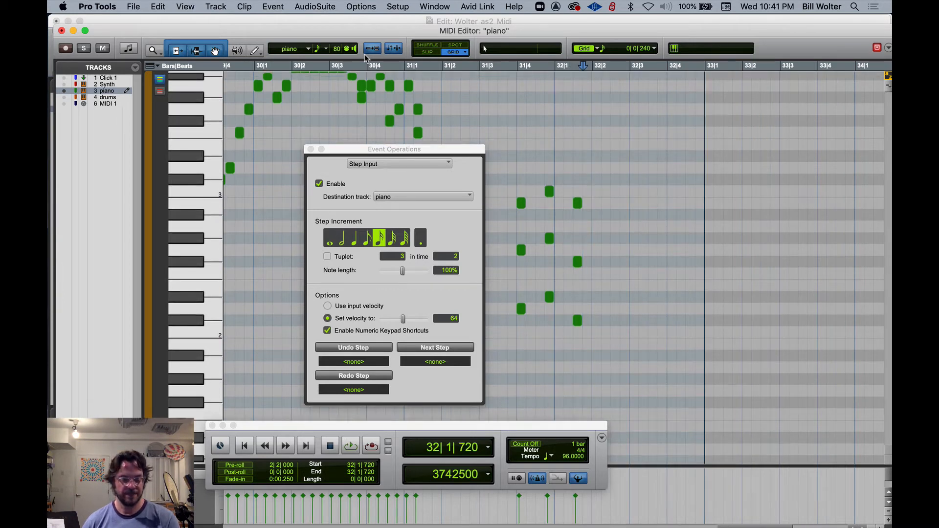
- Step-enter three-note chords at 32|2|000, 32|2|720 and 32|3|480, leaving rests between them
key("KP_Enter")
key("KP_Enter")
key("KP_Enter")
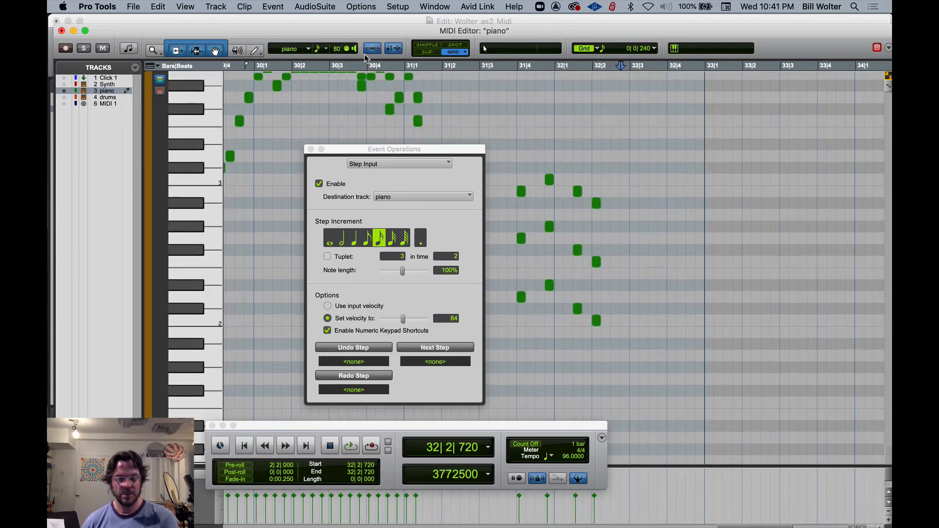
key("KP_Enter")
key("KP_Enter")
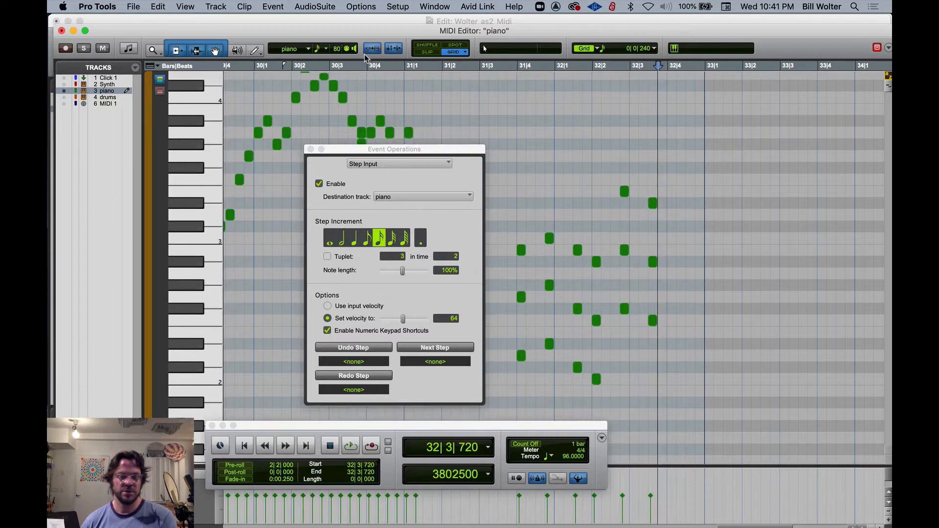
- Step-enter three-note chords at 32|4|480, 33|1|480 and 33|3|000, and advance the step position to 33|4|000
key("KP_Enter")
key("KP_Enter")
key("KP_Enter")
key("KP_Enter")
key("KP_Enter")
key("KP_Enter")
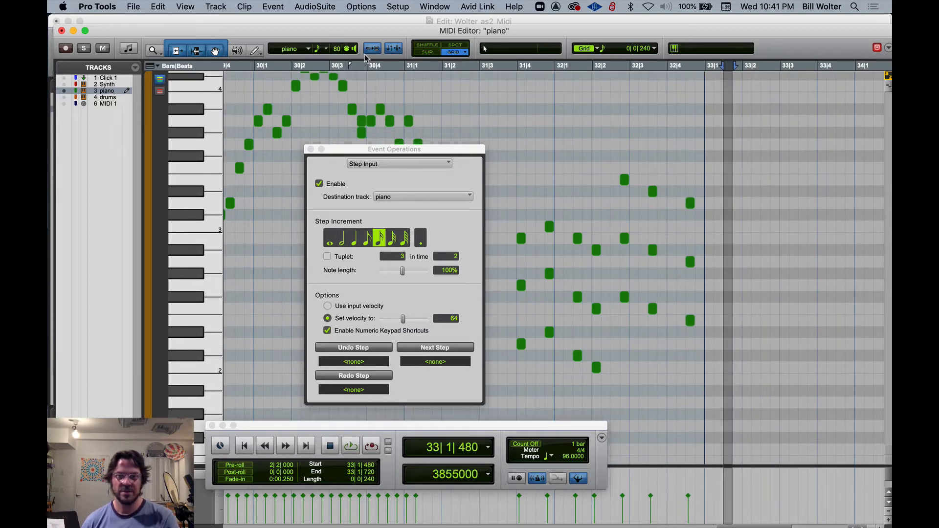
key("KP_Enter")
key("KP_Enter")
key("KP_Enter")
key("KP_Enter")
key("KP_Enter")
key("KP_Enter")
key("KP_Enter")
key("KP_Enter")
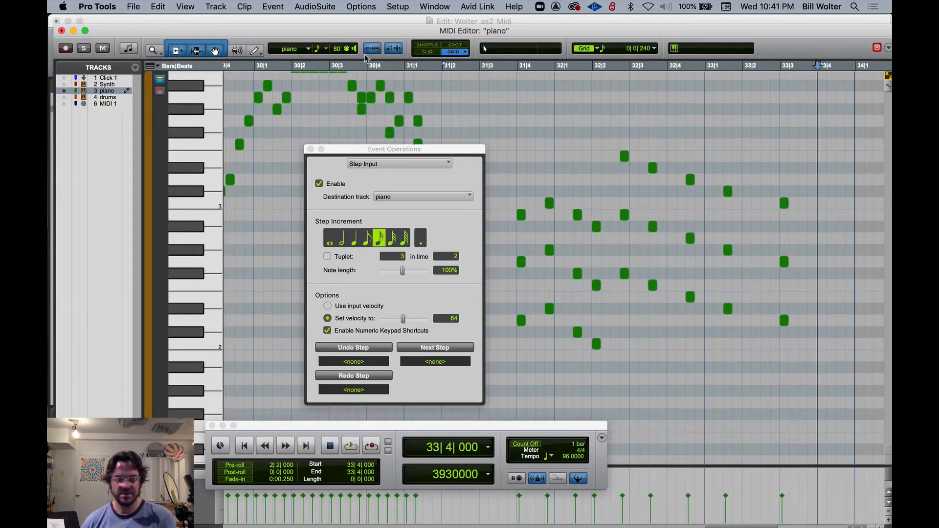
- Step-enter five three-note chords between 33|4|480 and 34|4|000 with rests between them, and advance the step position to 34|4|480
key("KP_Enter")
key("KP_Enter")
key("KP_Enter")
key("KP_Enter")
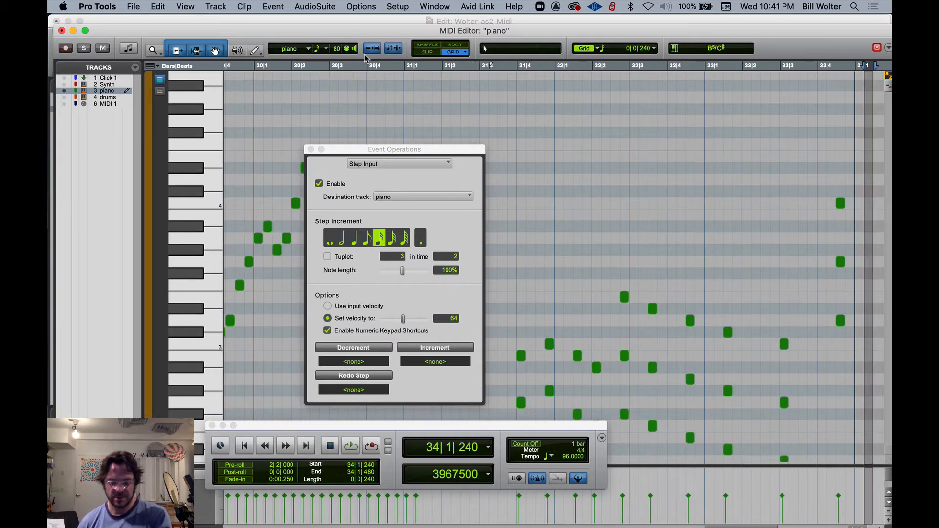
key("KP_Enter")
key("KP_Enter")
key("KP_Enter")
key("KP_Enter")
key("KP_Enter")
key("KP_Enter")
key("KP_Enter")
key("KP_Enter")
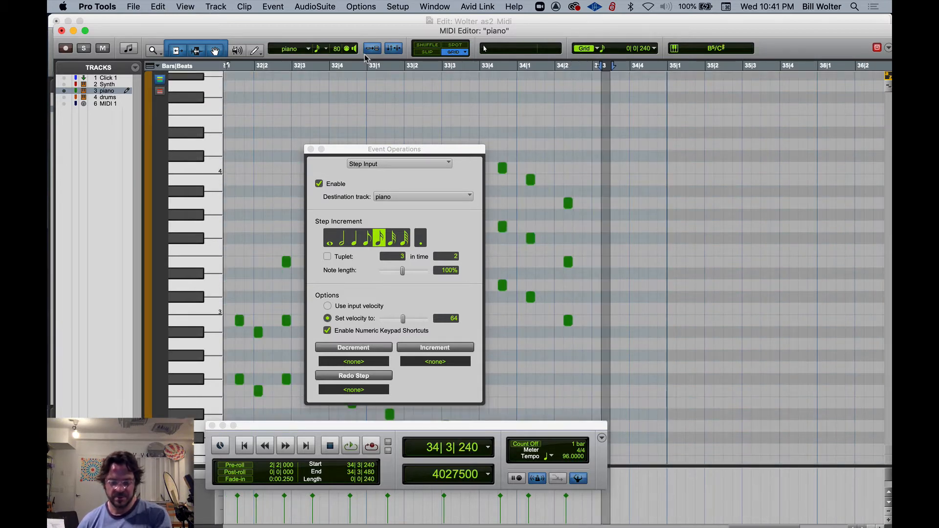
key("KP_Enter")
key("KP_Enter")
key("KP_Enter")
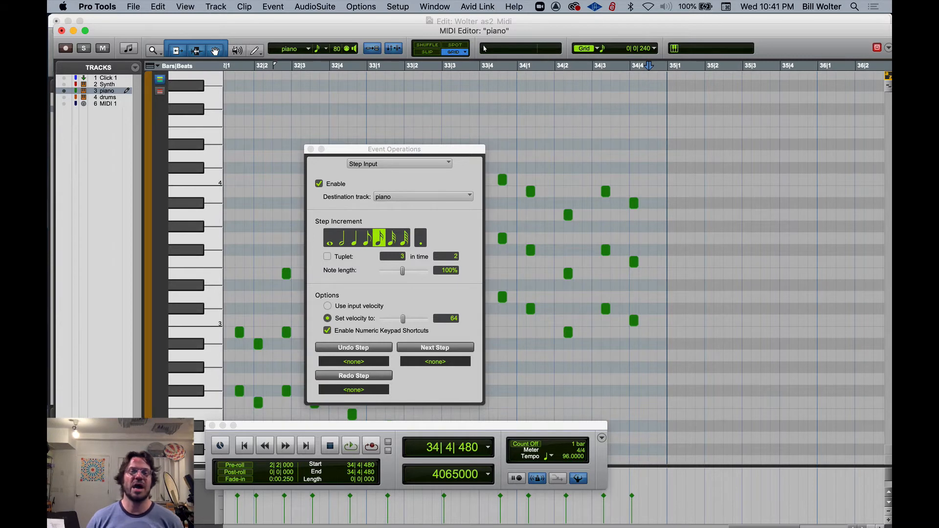
- Close the Event Operations window and play back the step-entered chords from 31|3|720
left_click(311, 149)
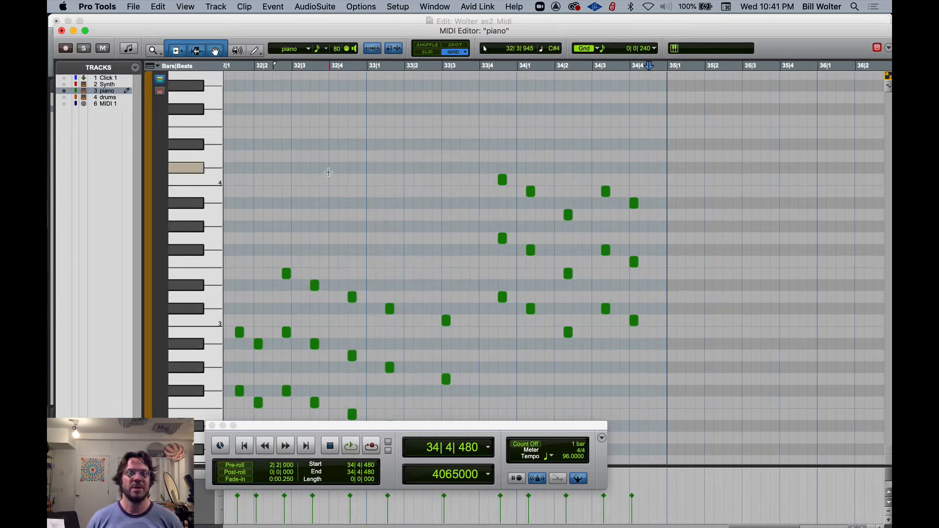
scroll(329, 172, "left", 5)
left_click(261, 166)
key("space")
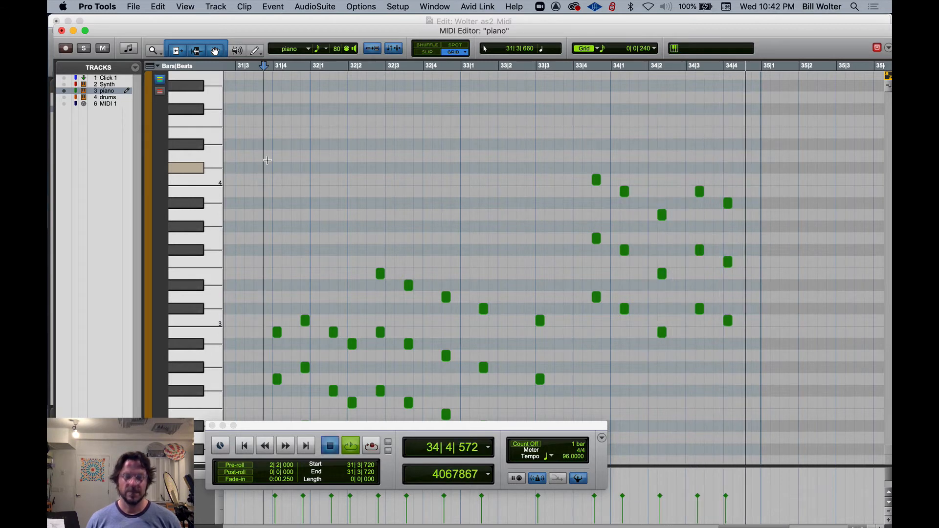
key("space")
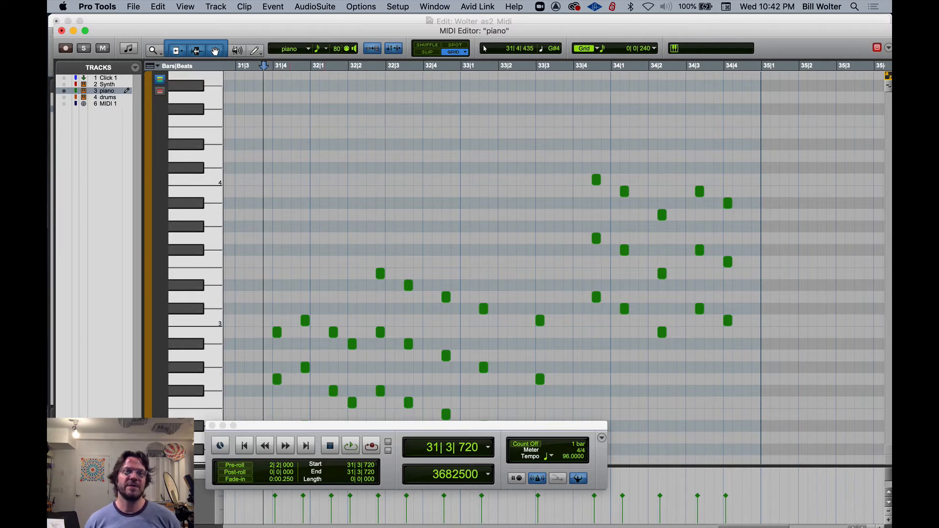
- Reopen the Event Operations window on its Step Input page
left_click(273, 6)
mouse_move(285, 33)
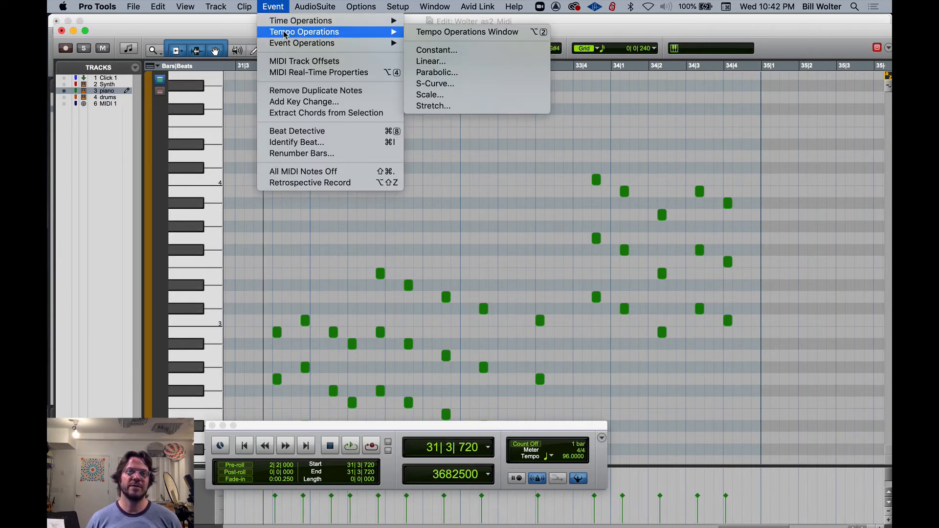
mouse_move(316, 44)
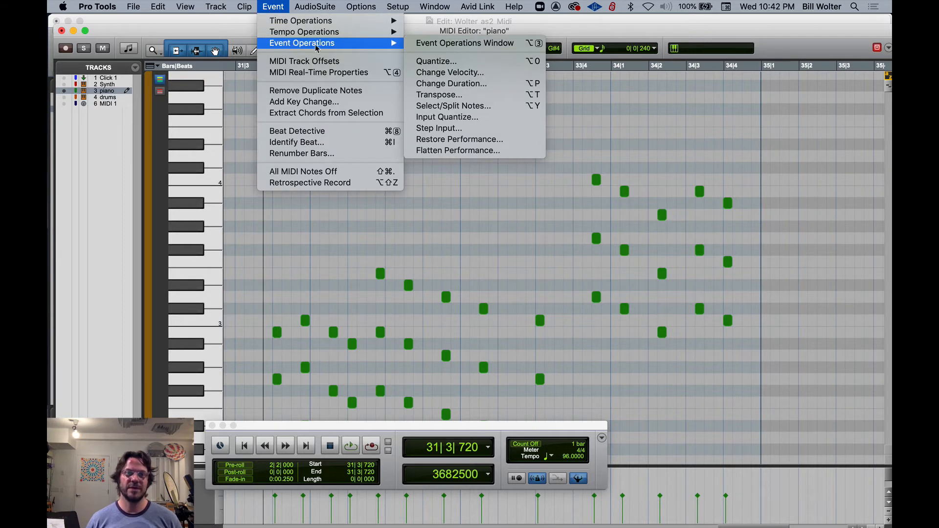
left_click(527, 45)
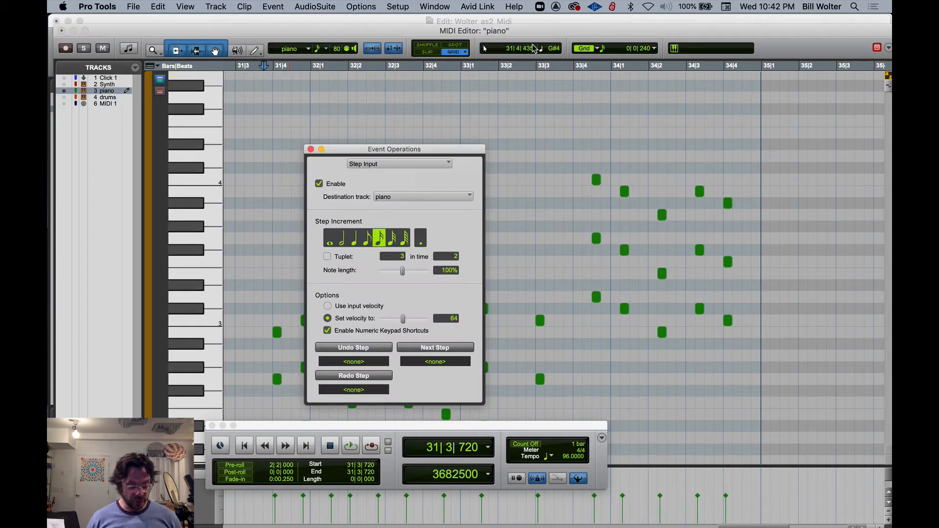
- Toggle the Event Operations window closed and open several times, leaving it open
key("alt+3")
key("alt+3")
key("alt+3")
key("alt+3")
key("alt+3")
key("alt+3")
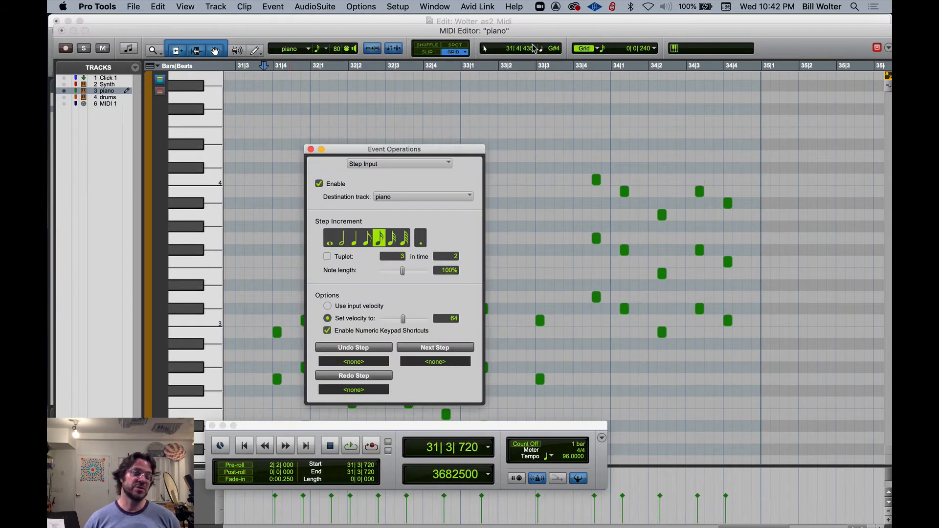
key("alt+3")
key("alt+3")
key("alt+3")
key("alt+3")
key("alt+3")
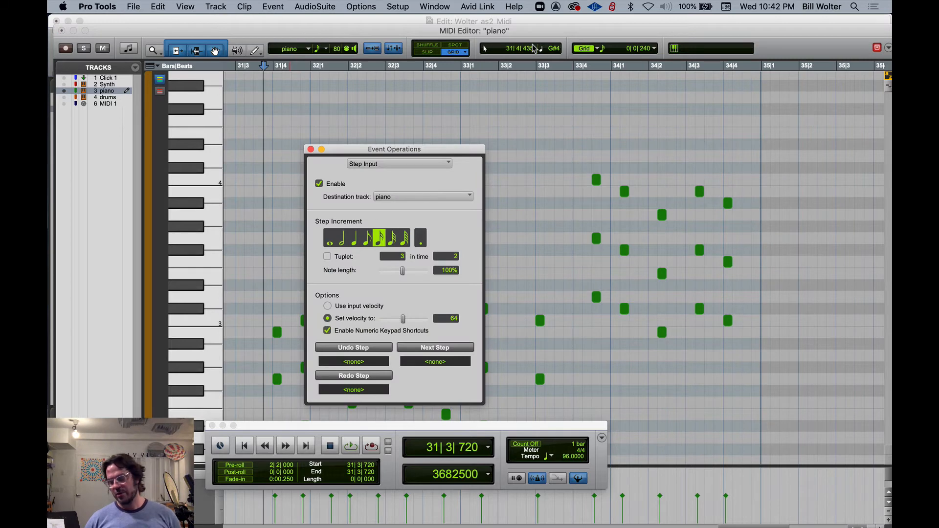
key("alt+3")
key("alt+3")
key("alt+3")
key("alt+3")
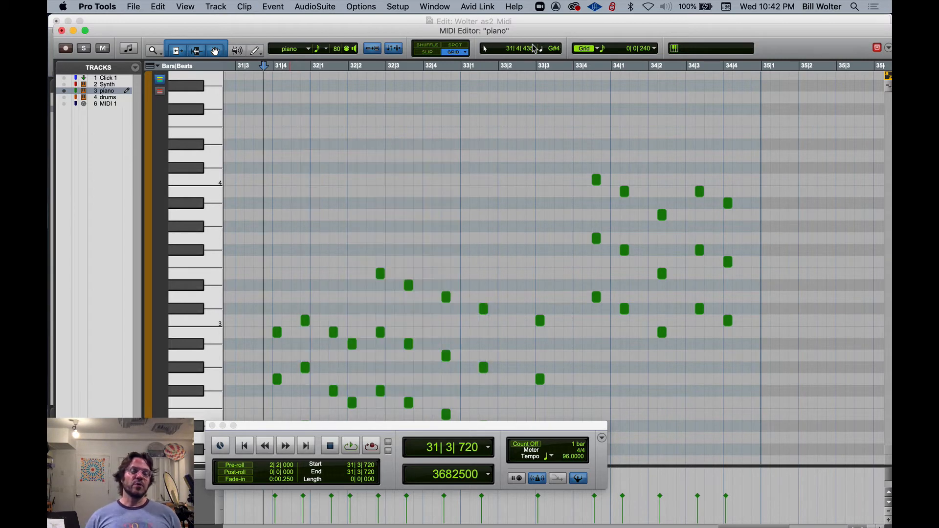
key("alt+3")
key("alt+3")
key("alt+3")
key("alt+3")
key("alt+3")
key("alt+3")
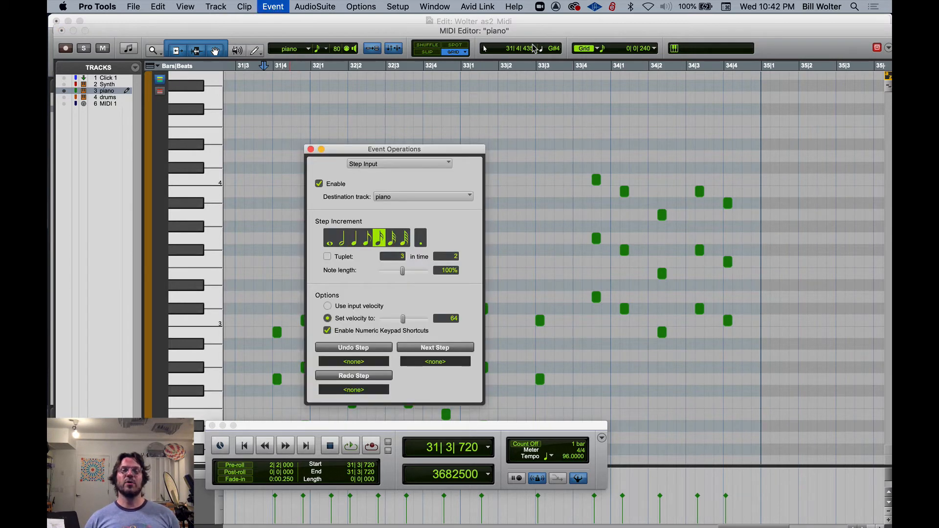
key("alt+3")
key("alt+3")
key("alt+3")
key("alt+3")
key("alt+3")
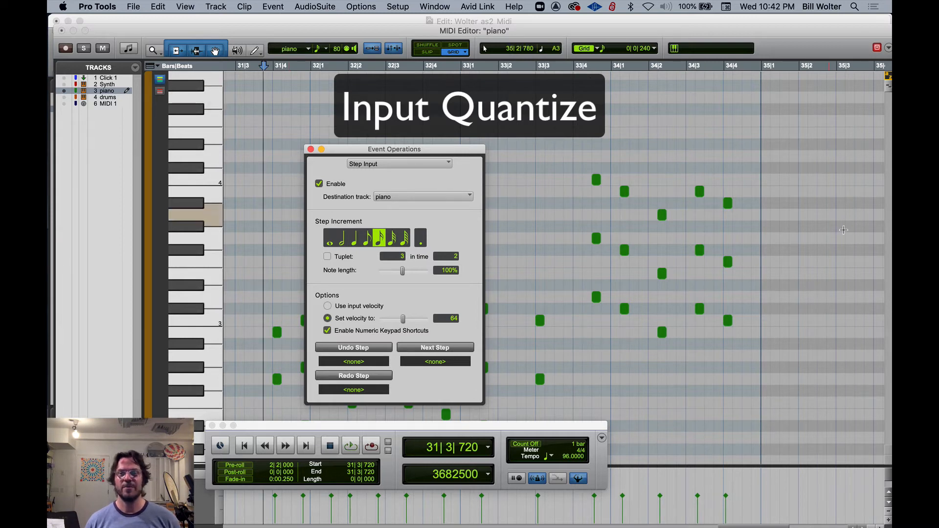
- Place the edit cursor at bar 35, reposition the Event Operations window, and switch its operation to Input Quantize
left_click(762, 74)
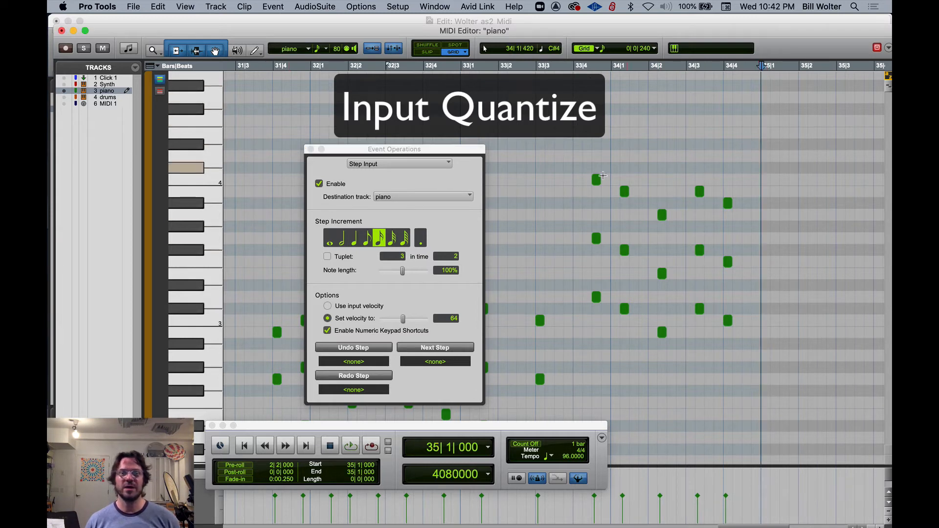
left_click(400, 168)
left_click(342, 154)
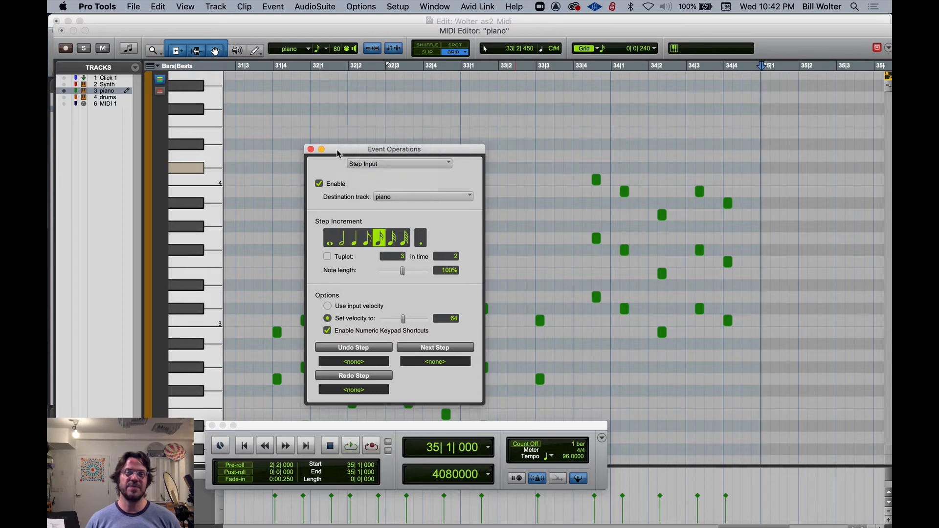
left_click_drag(342, 154, 410, 153)
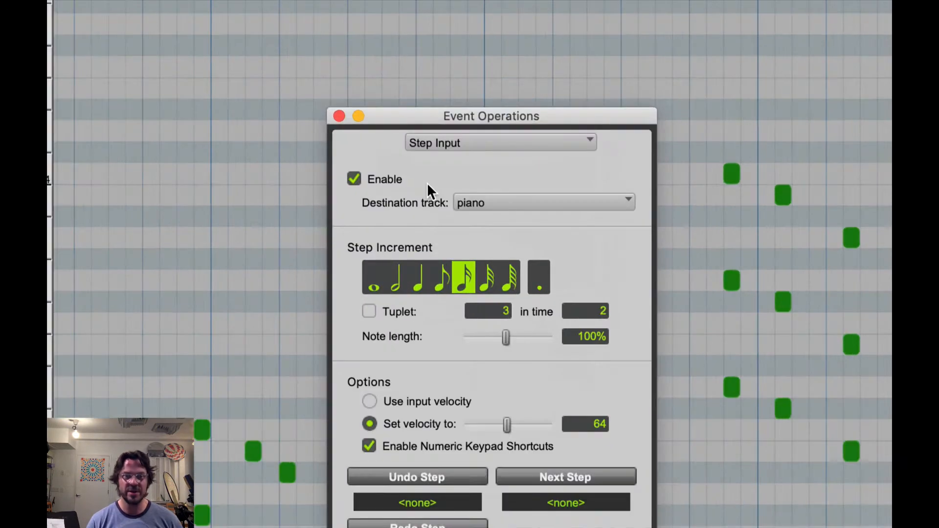
left_click_drag(495, 121, 459, 49)
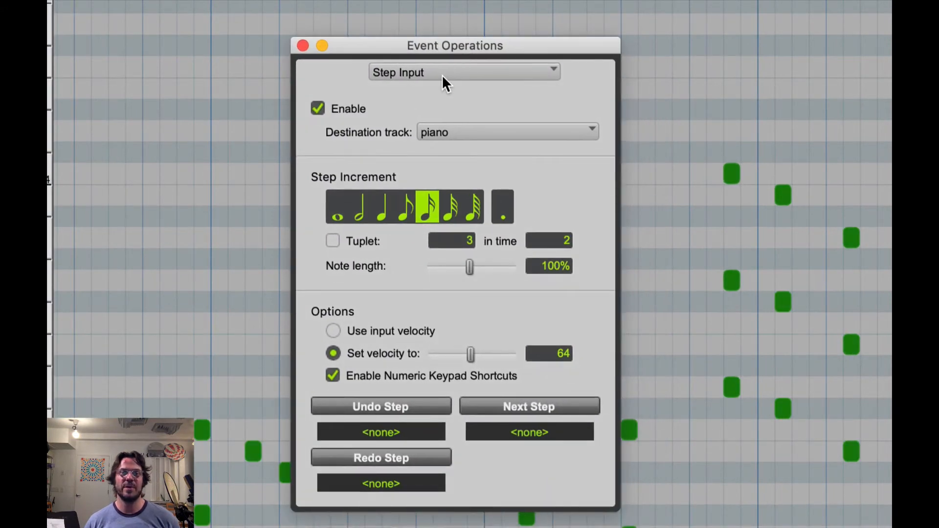
left_click(431, 73)
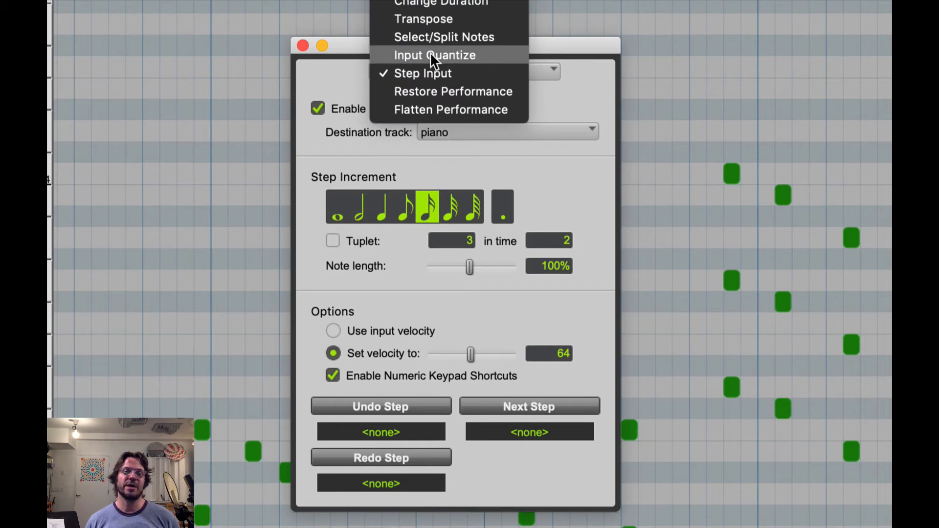
left_click(430, 55)
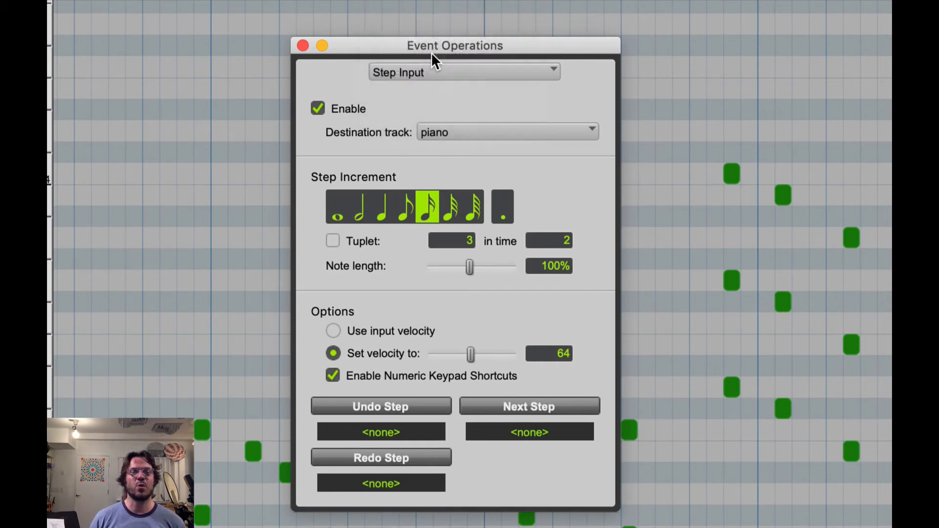
- Show the regular Quantize operation and select the upper two notes of the chords at 33|4|480 and 34|1|240
left_click(434, 68)
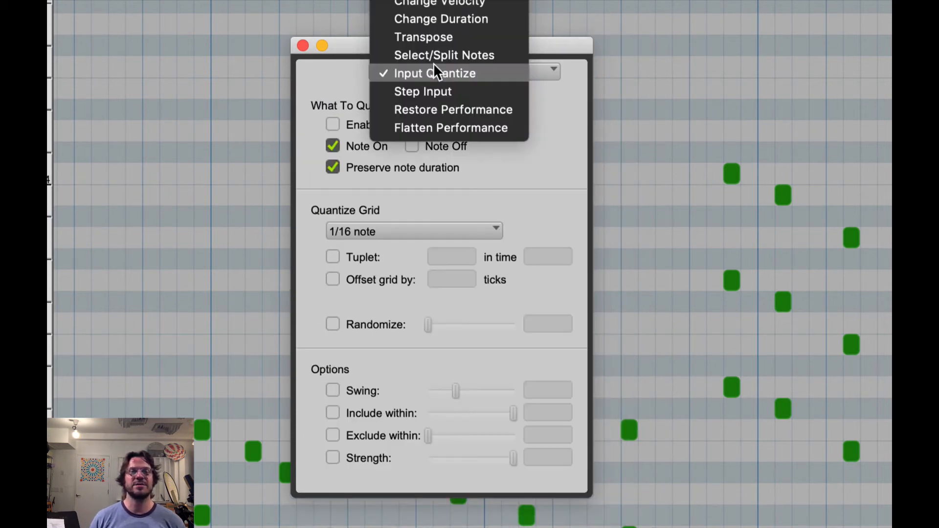
left_click(425, 196)
left_click_drag(355, 49, 334, 95)
left_click(374, 119)
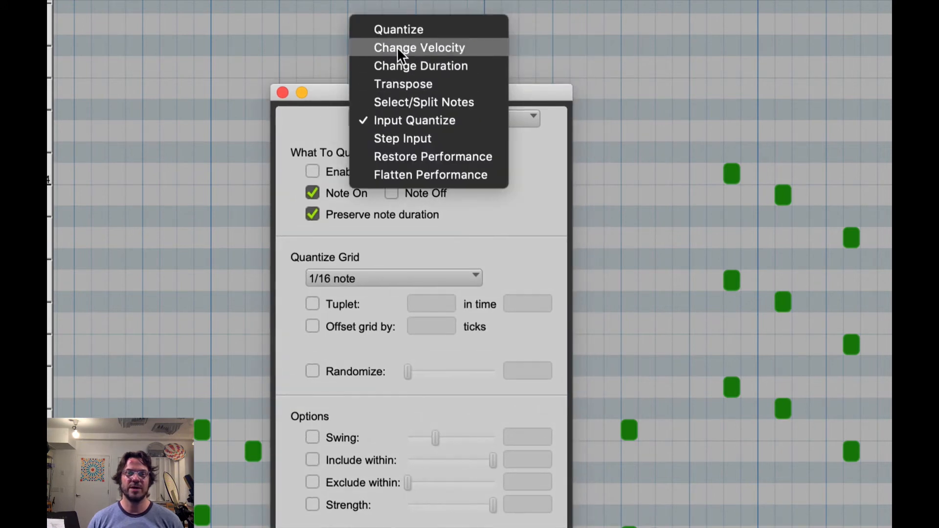
left_click(397, 29)
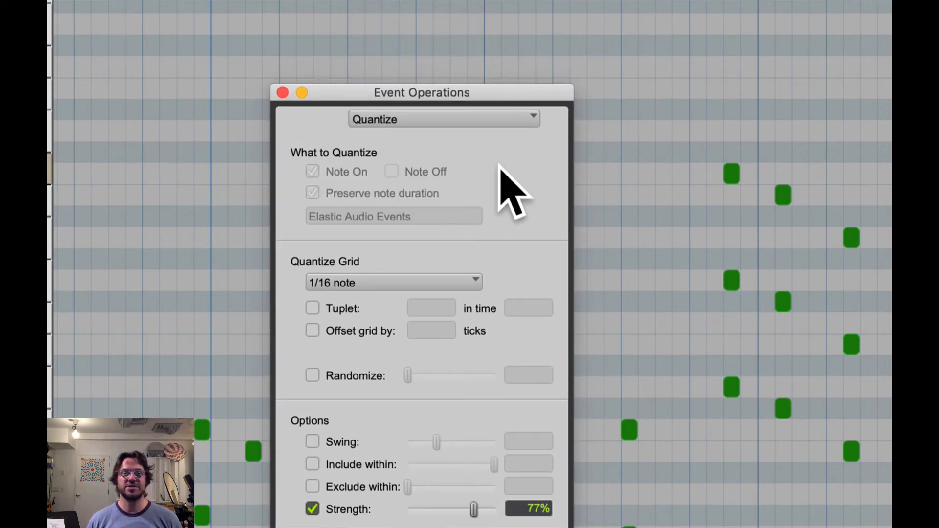
left_click_drag(682, 118, 808, 304)
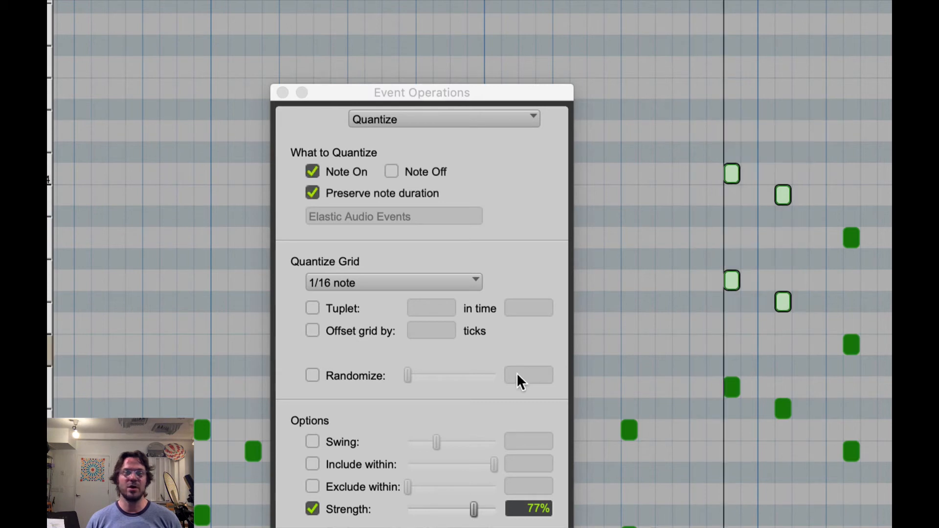
- Move the Event Operations window up and switch its operation back to Input Quantize
left_click_drag(400, 93, 401, 46)
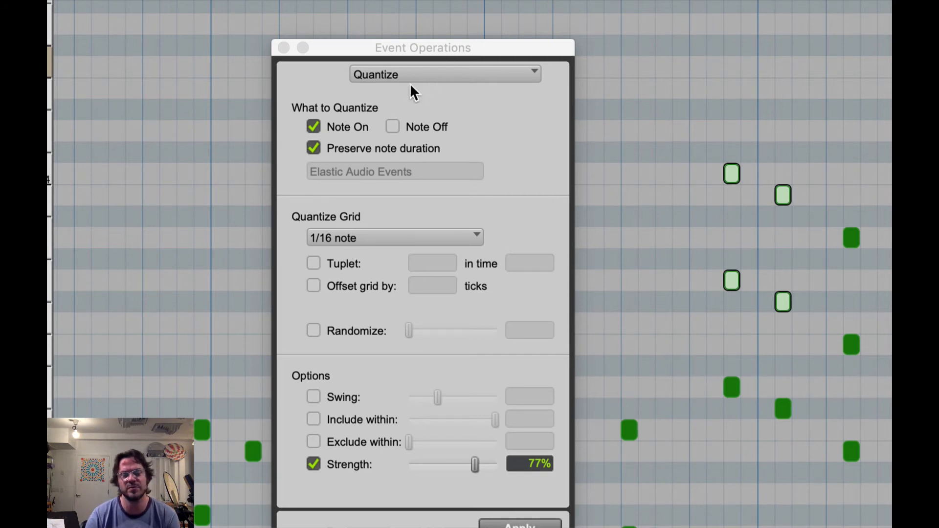
left_click(379, 78)
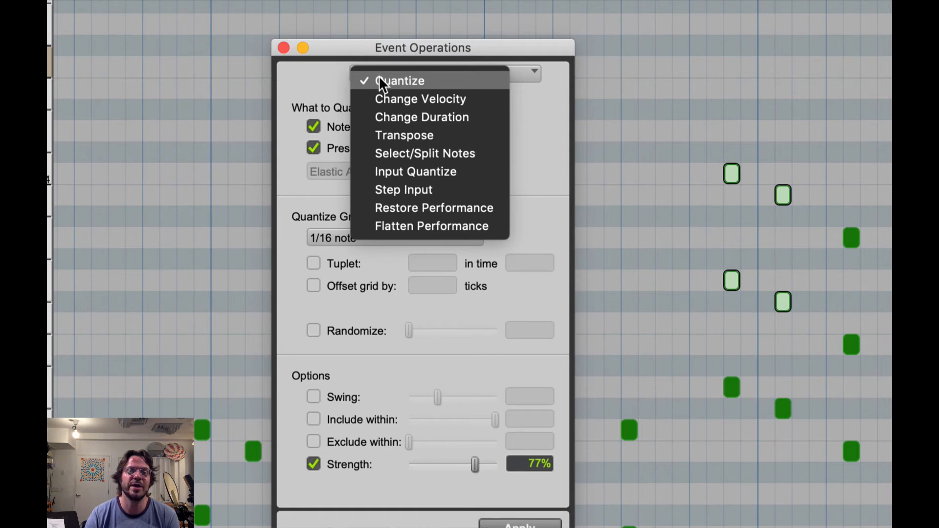
left_click(409, 172)
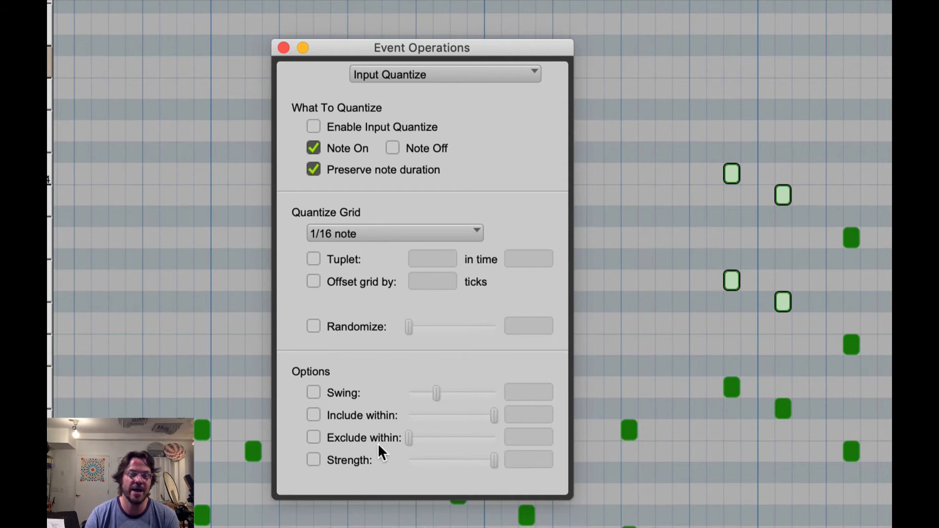
- Turn on the Strength option at 86% and enable Input Quantize
left_click(312, 459)
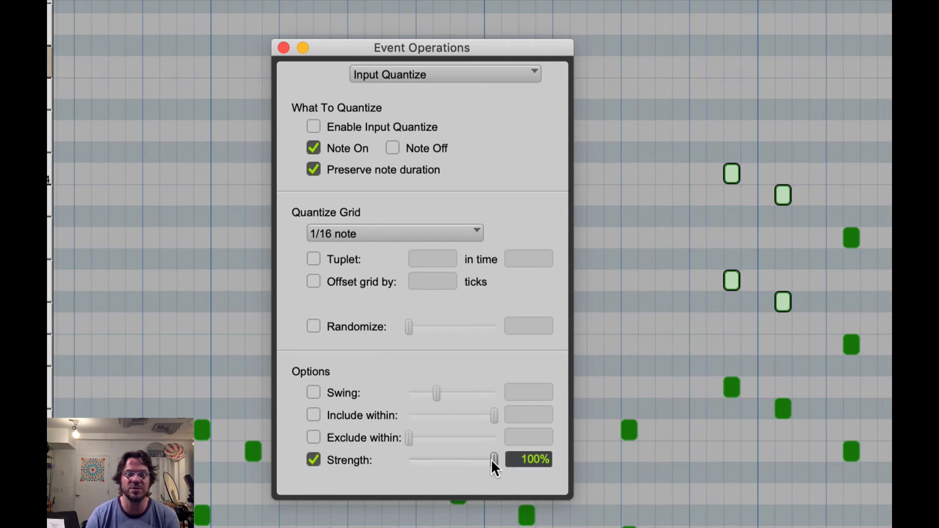
left_click_drag(492, 462, 488, 462)
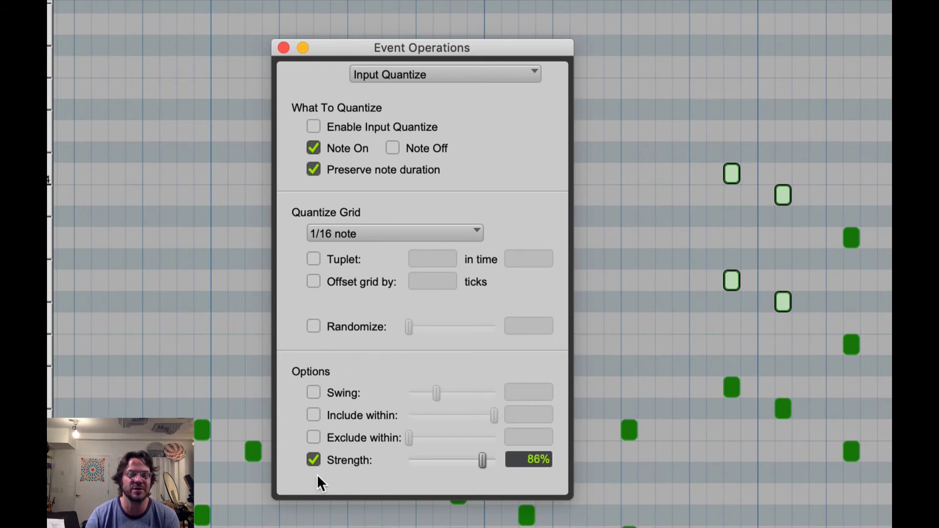
left_click(370, 127)
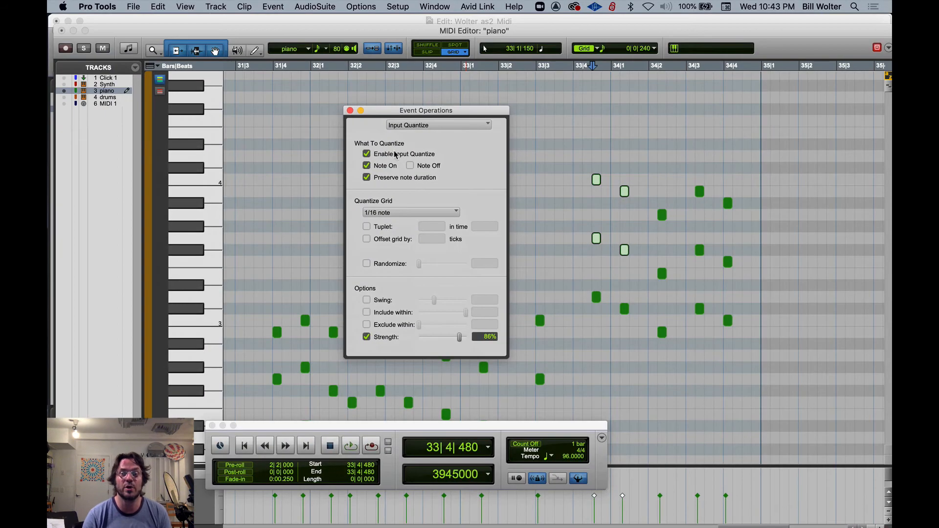
- Place the edit cursor at bar 35, close the piano MIDI Editor, and record-enable the drums track in the Edit window
left_click(760, 72)
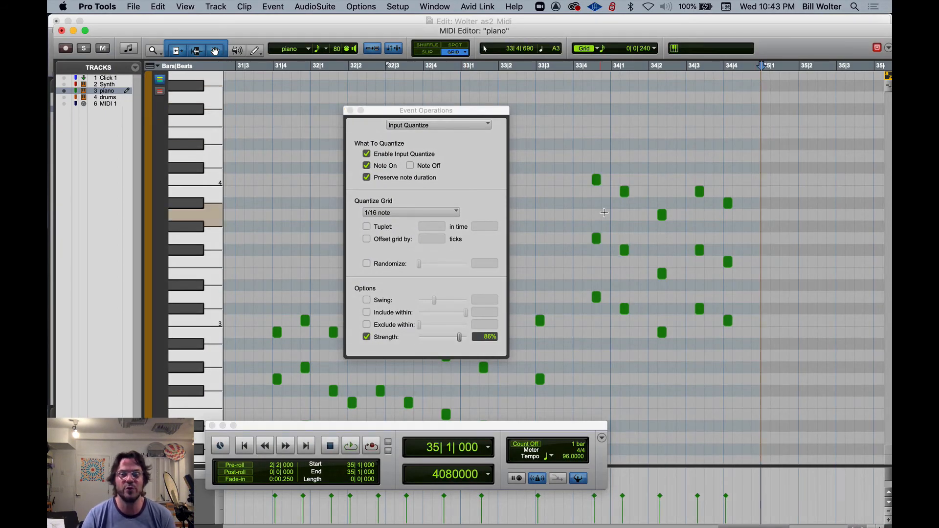
scroll(696, 208, "down", 5)
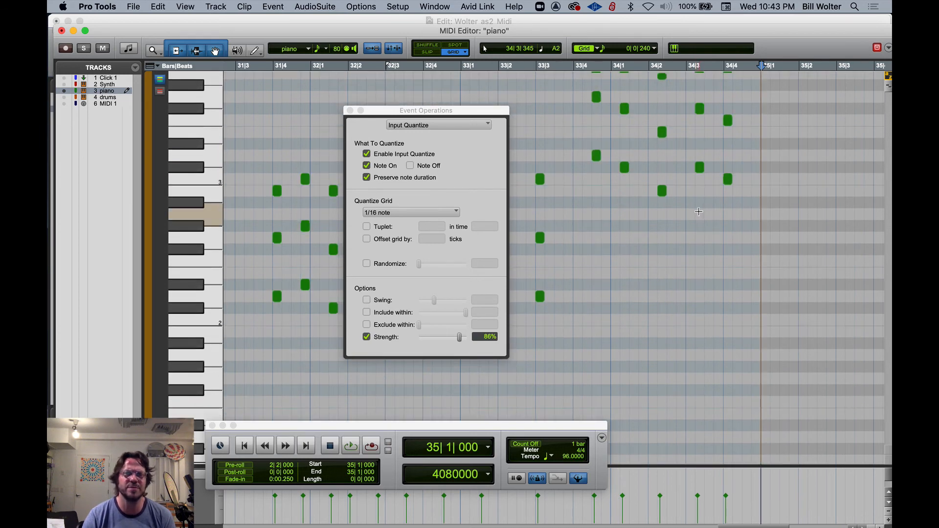
scroll(697, 210, "down", 3)
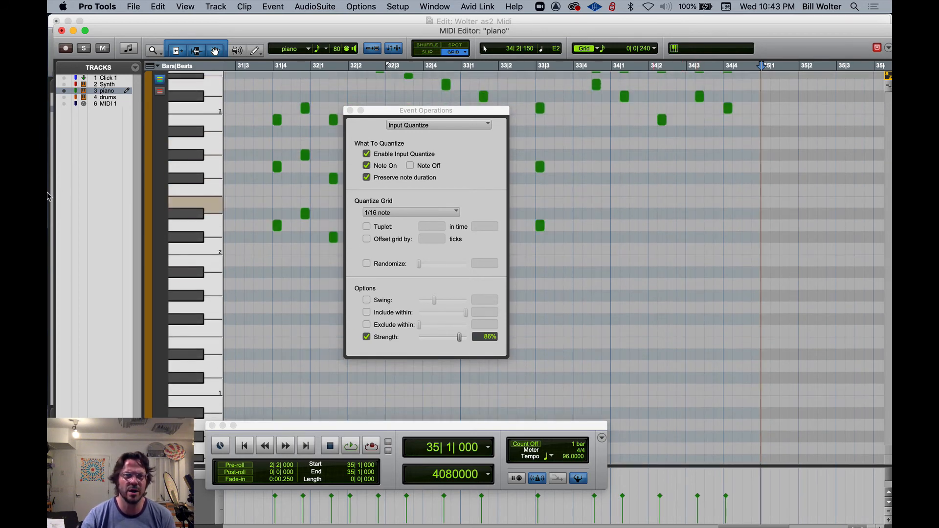
left_click(62, 30)
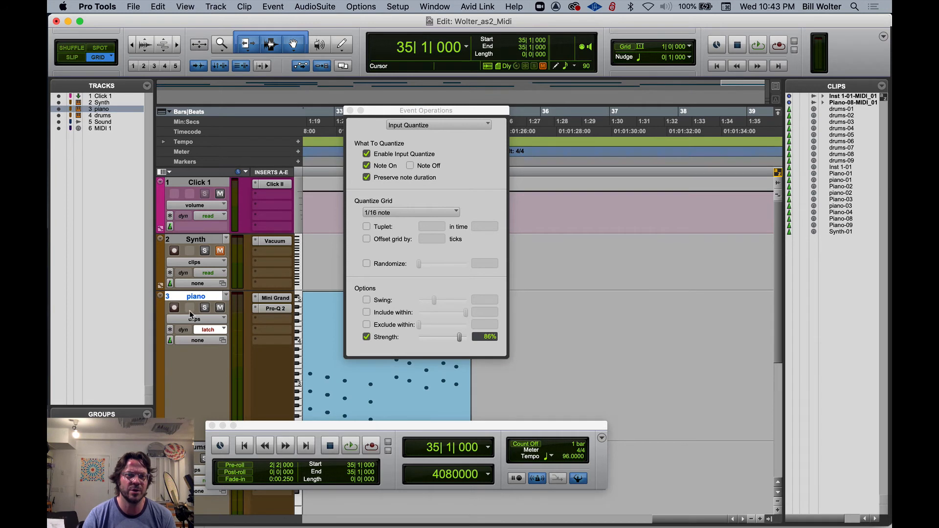
scroll(191, 314, "down", 5)
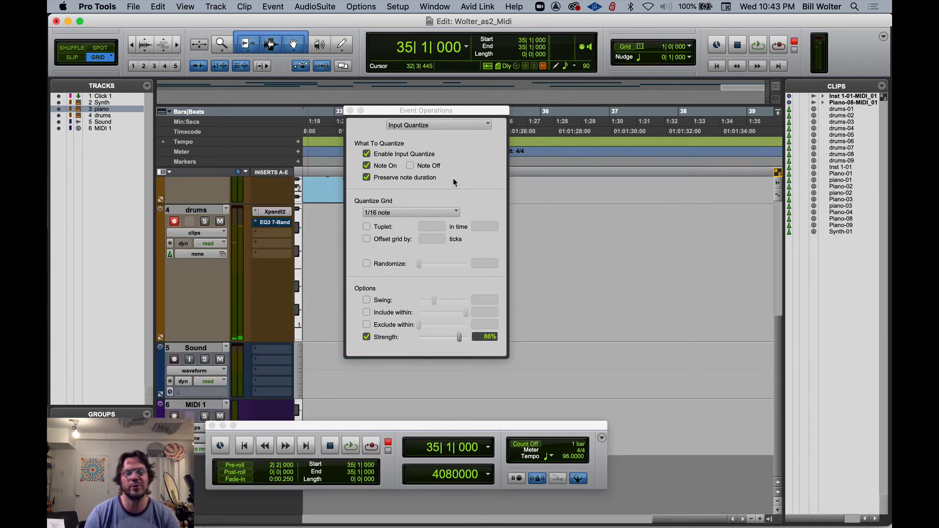
- Record a drum take on the drums track starting at bar 36, with the Event Operations window moved off the start point
left_click_drag(435, 113, 389, 137)
left_click(518, 128)
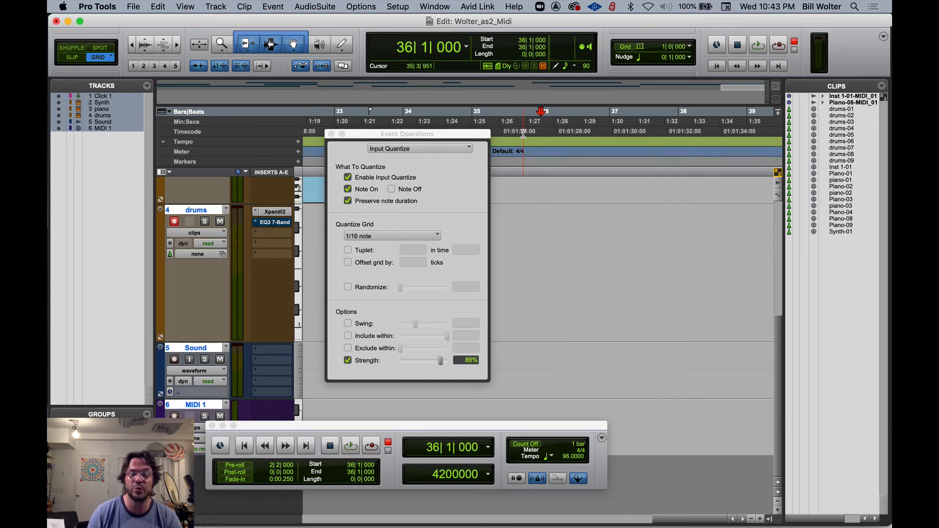
key("super+space")
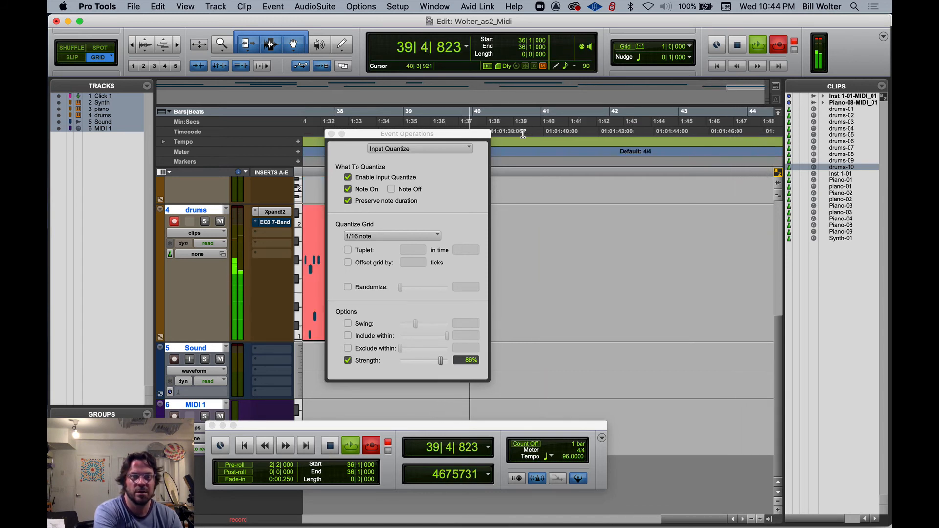
key("space")
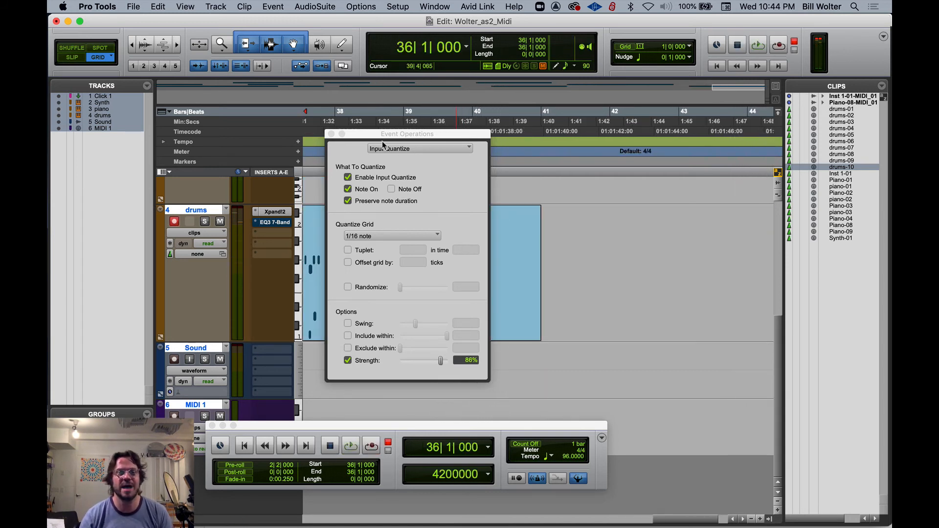
- Move the Event Operations window clear of the recorded drums clip and play the take from bar 37
left_click_drag(383, 134, 629, 104)
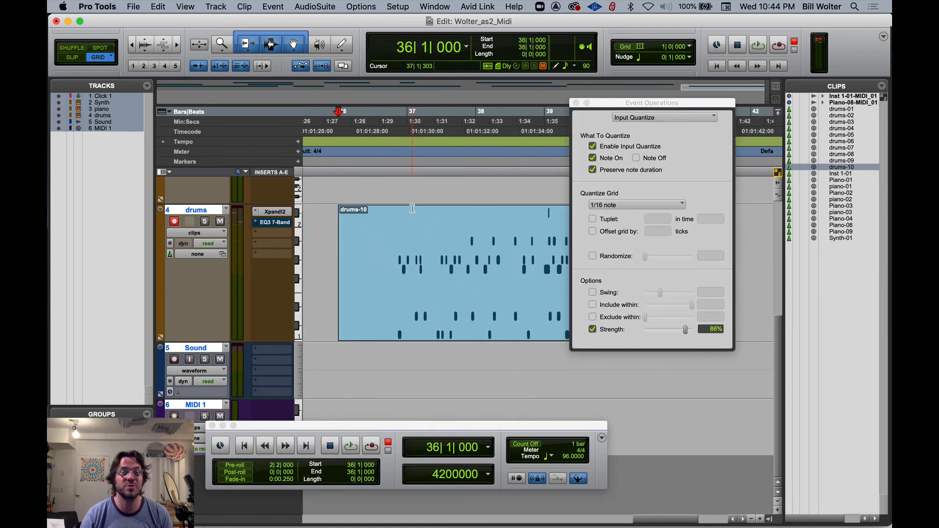
left_click(395, 184)
key("space")
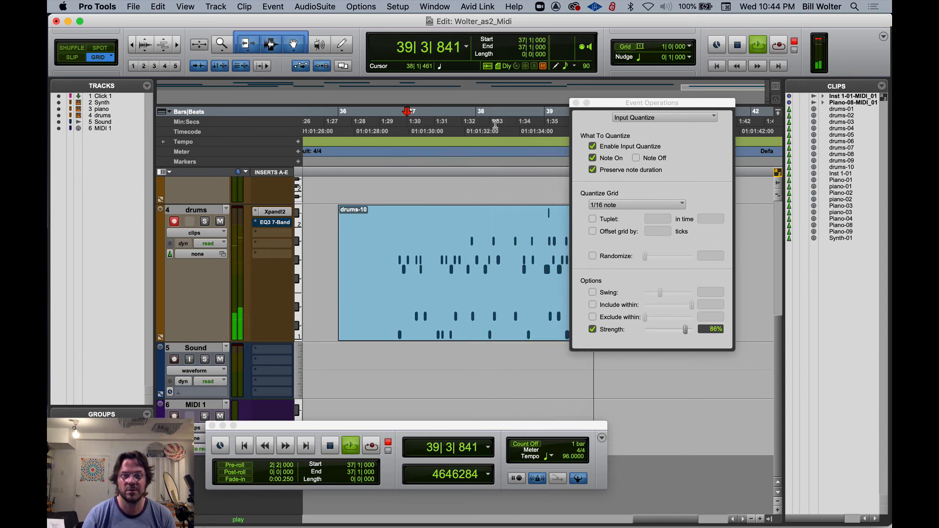
left_click_drag(580, 107, 631, 102)
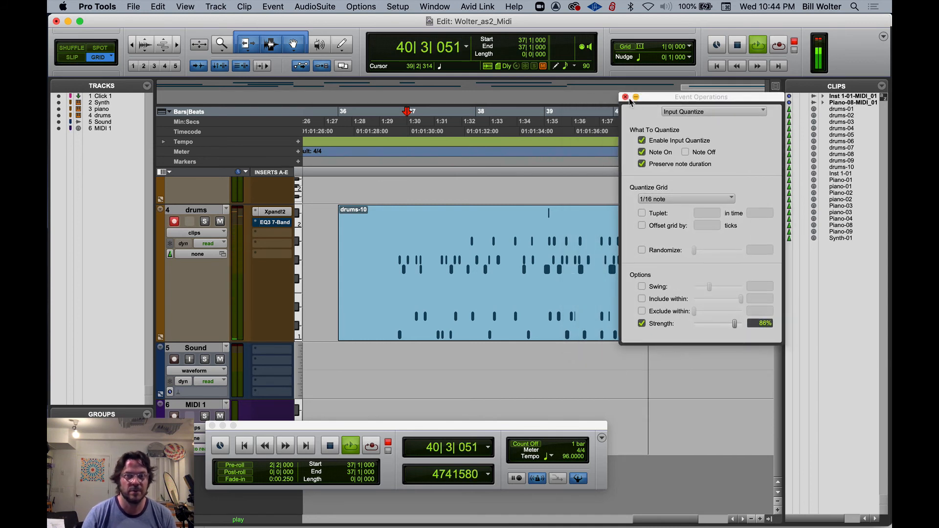
key("space")
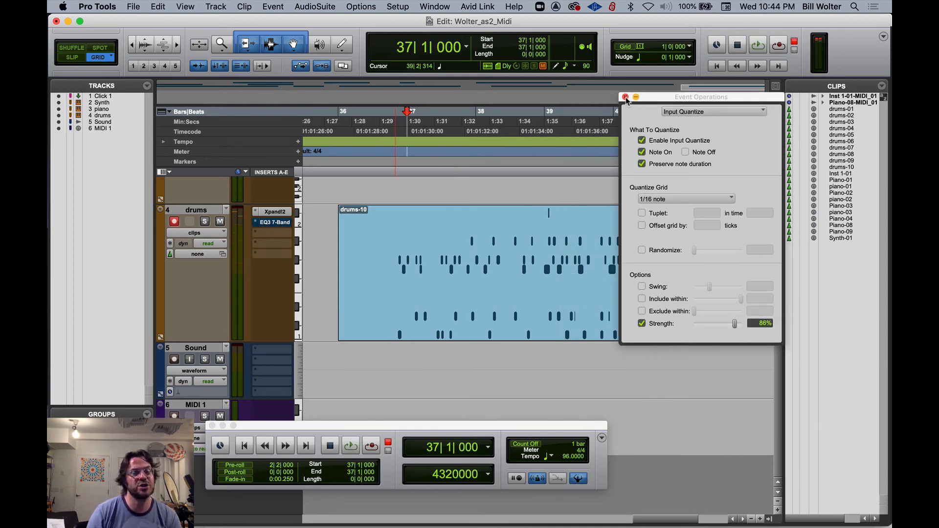
- Select and play bar 37 of the drums-10 clip, and extend the check by selecting bar 38
left_click(389, 242)
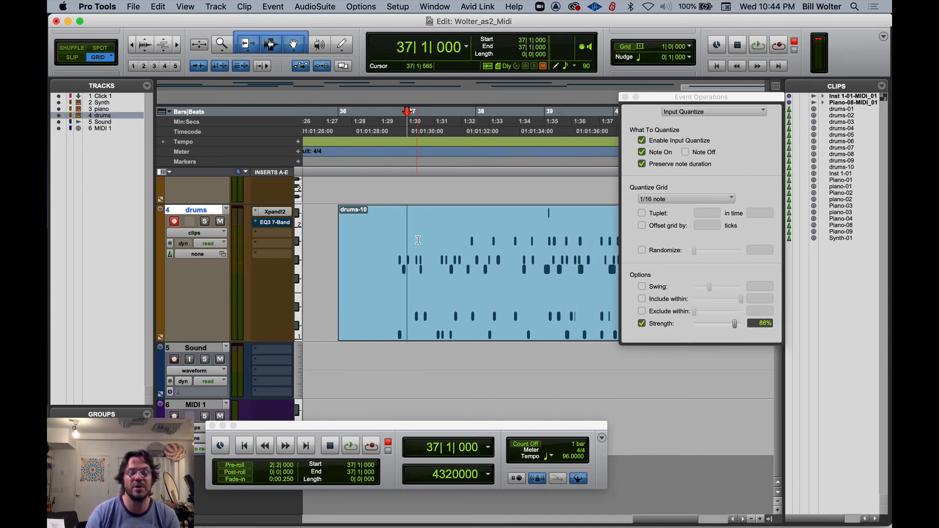
left_click(450, 239)
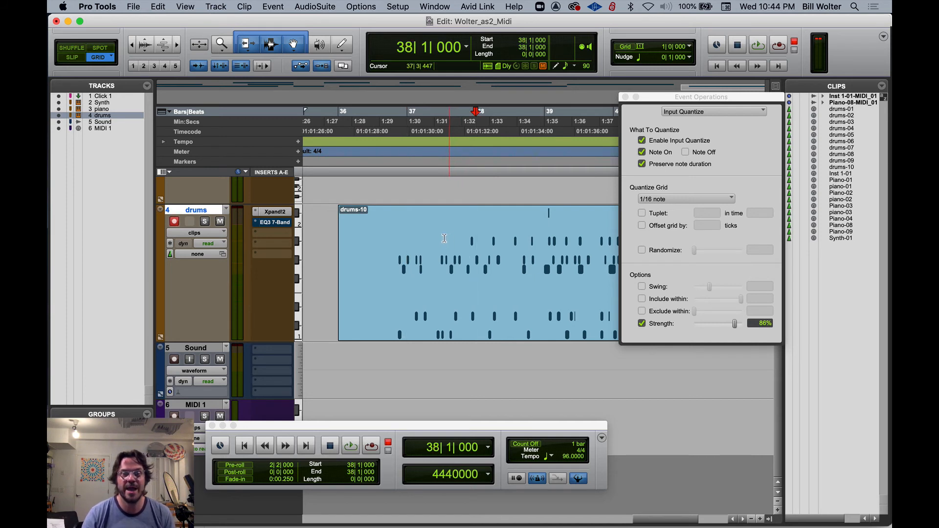
left_click(404, 236, "shift")
key("space")
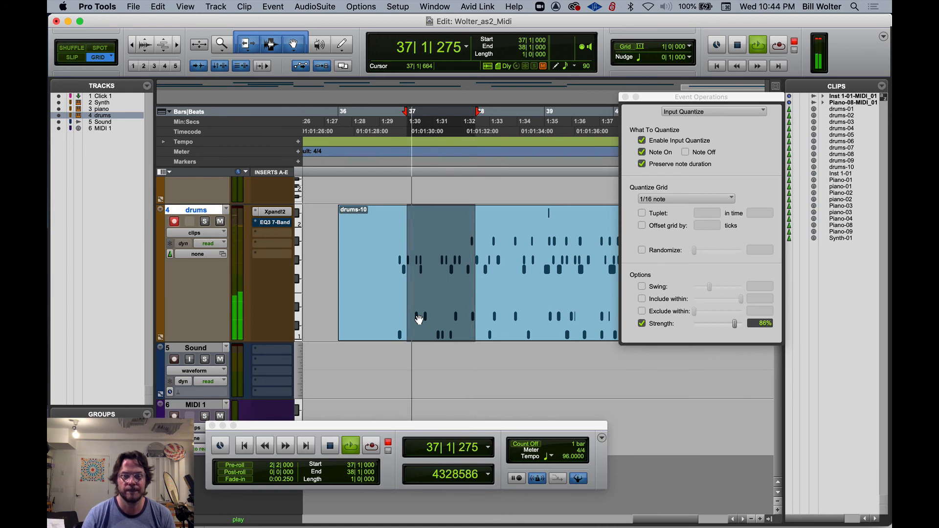
key("space")
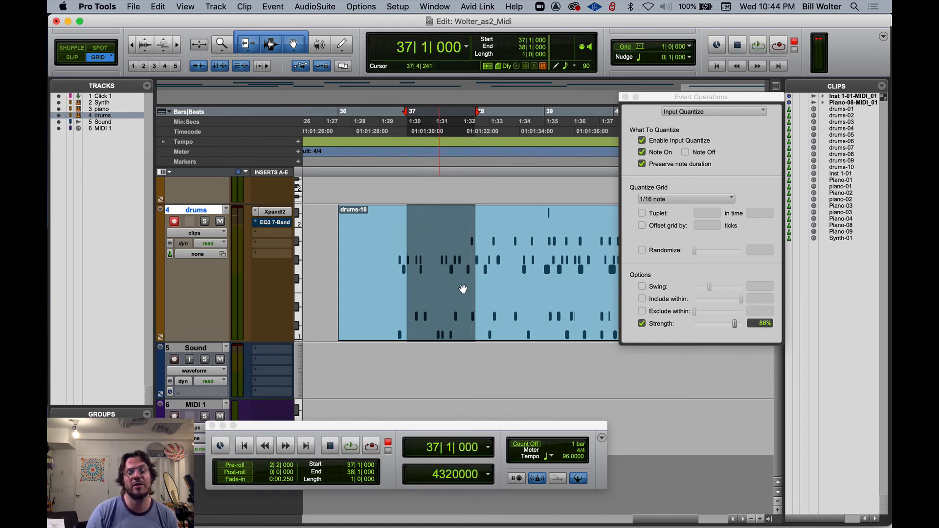
left_click_drag(475, 248, 536, 245)
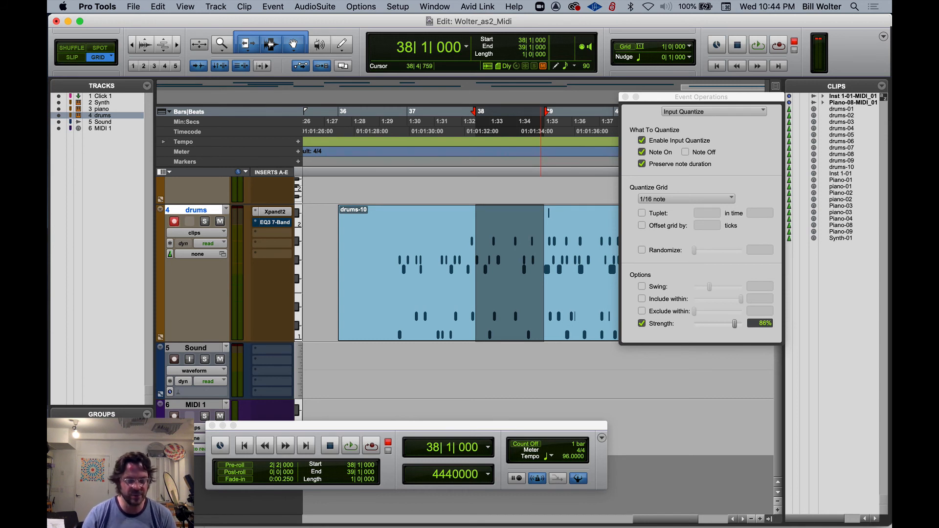
- Record a further drum take on the drums track starting at bar 41, directly after the drums-10 clip
key("r")
key("r")
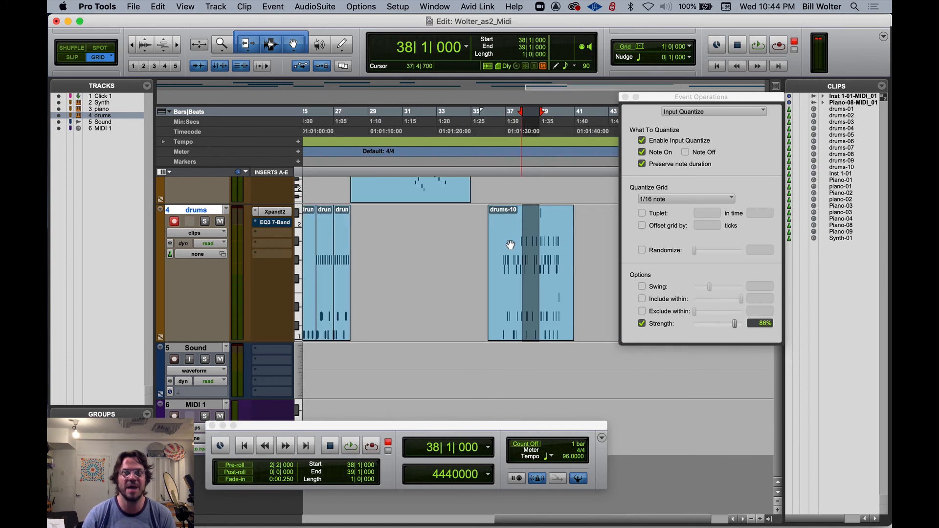
left_click(583, 218)
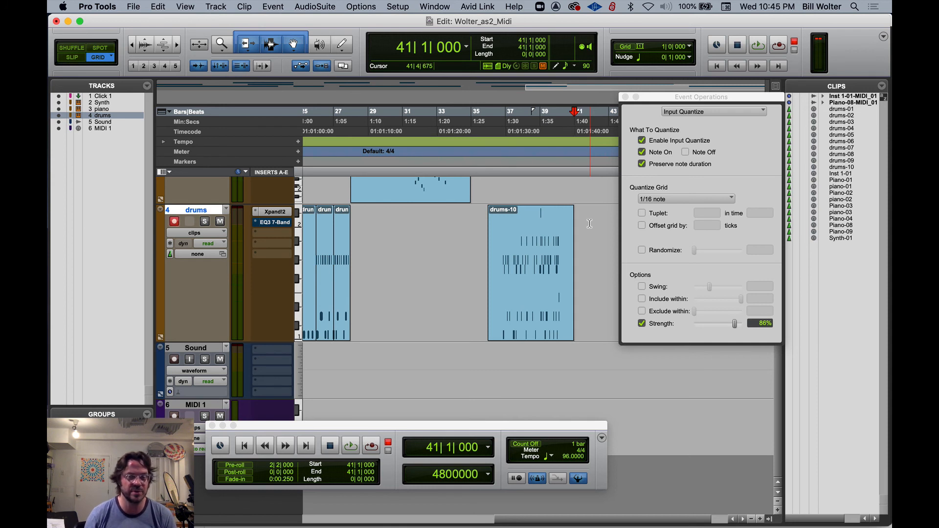
key("super+space")
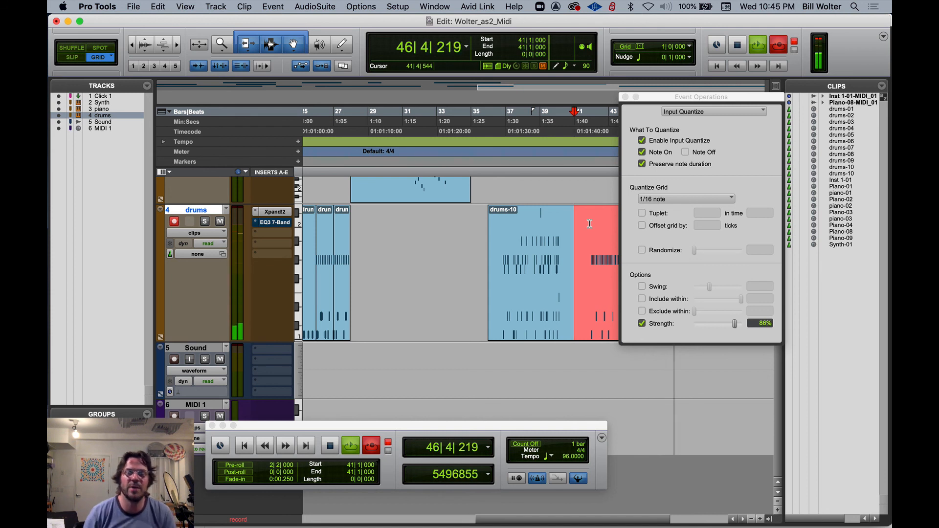
key("space")
- Move the Event Operations window out of the way and play the new drum take from bar 42
left_click_drag(651, 100, 756, 50)
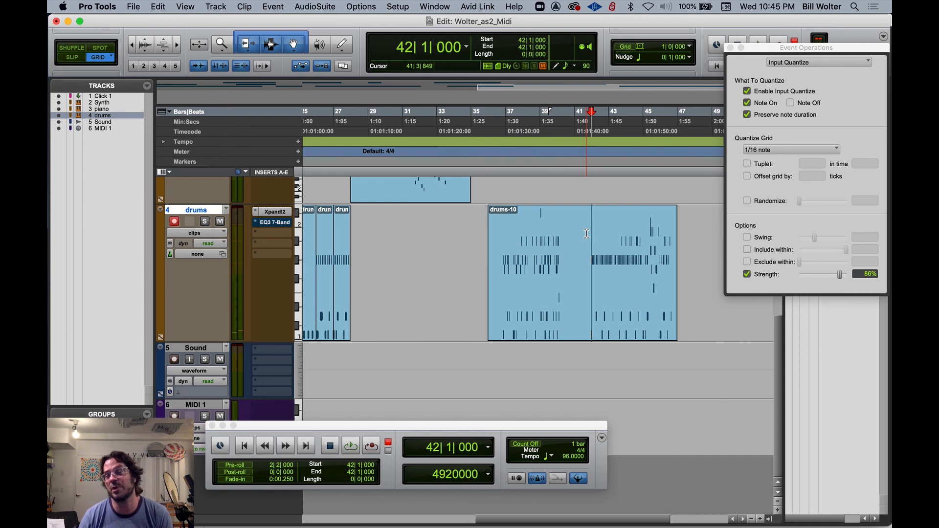
key("space")
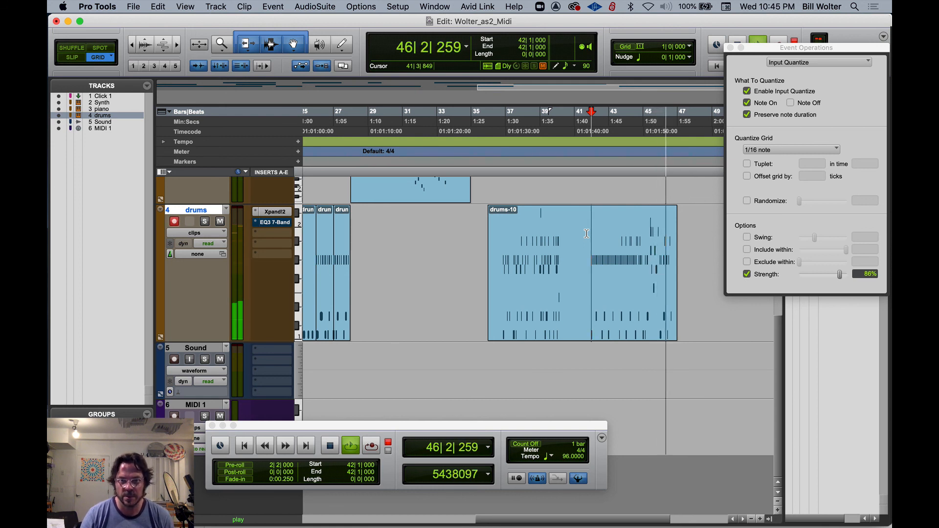
key("space")
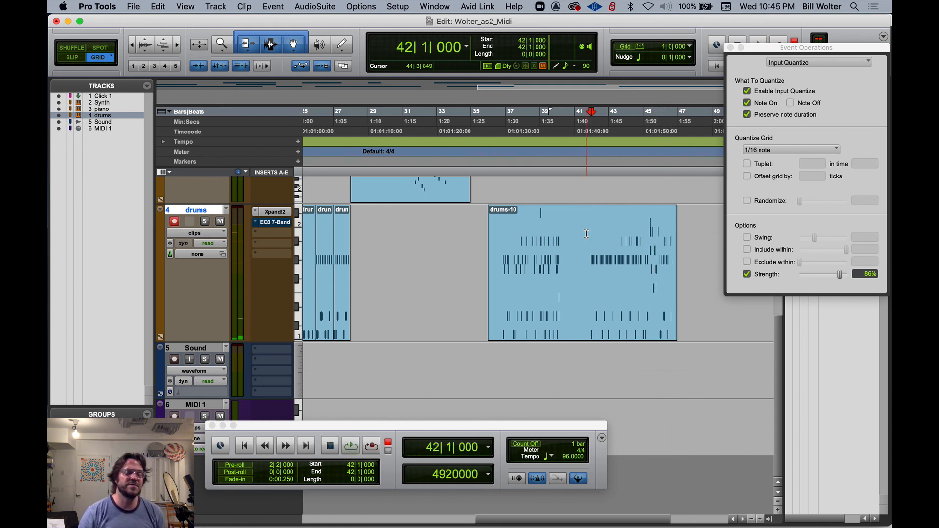